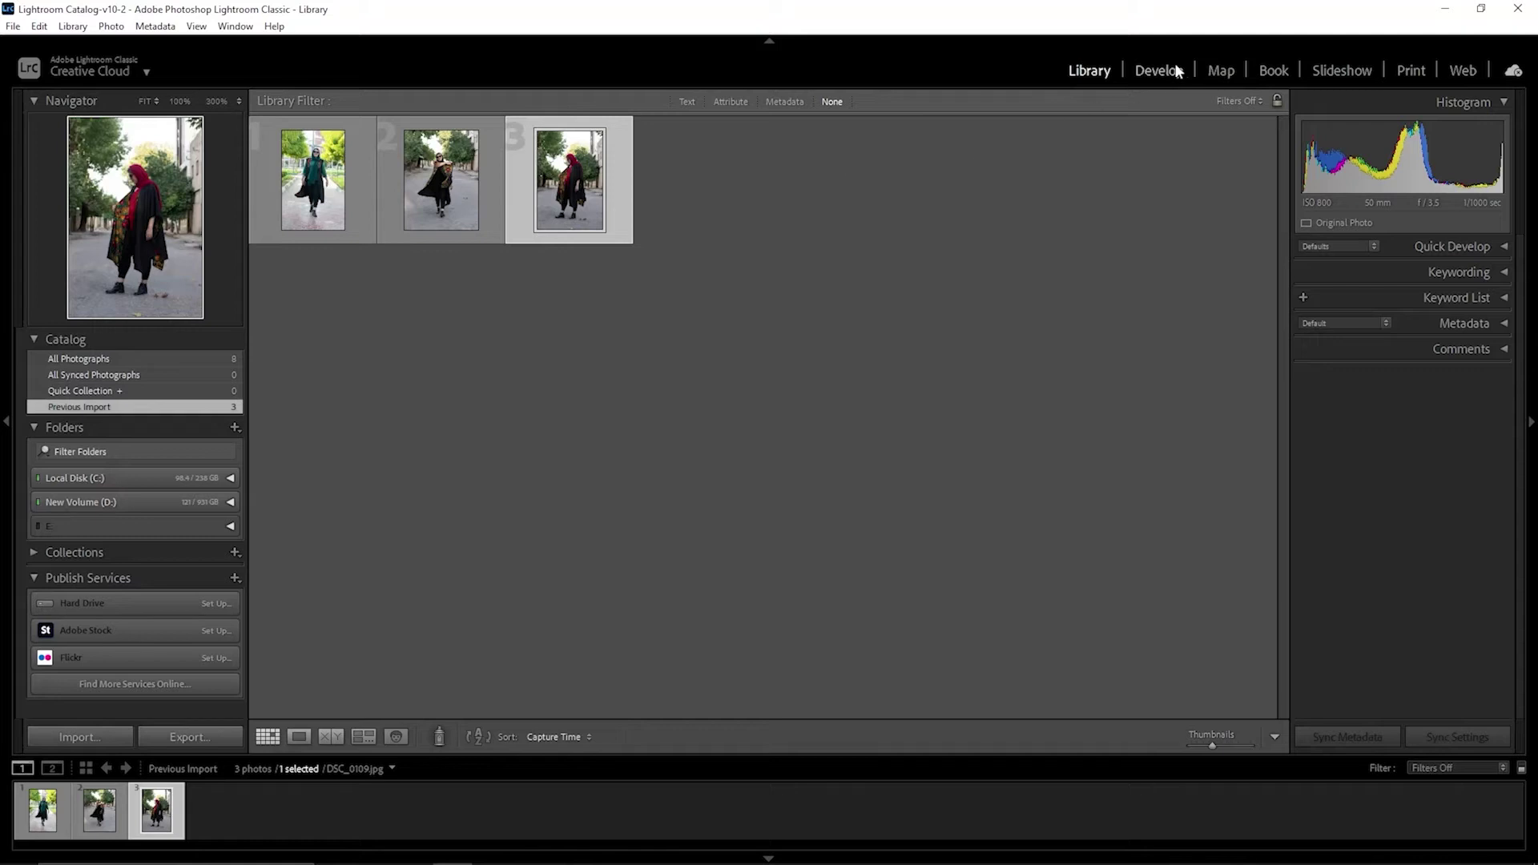
Open the red-scarf portrait in Develop and set Basic Clarity +20 and Saturation −15
{"action": "left_click", "coordinate": [1179, 71]}
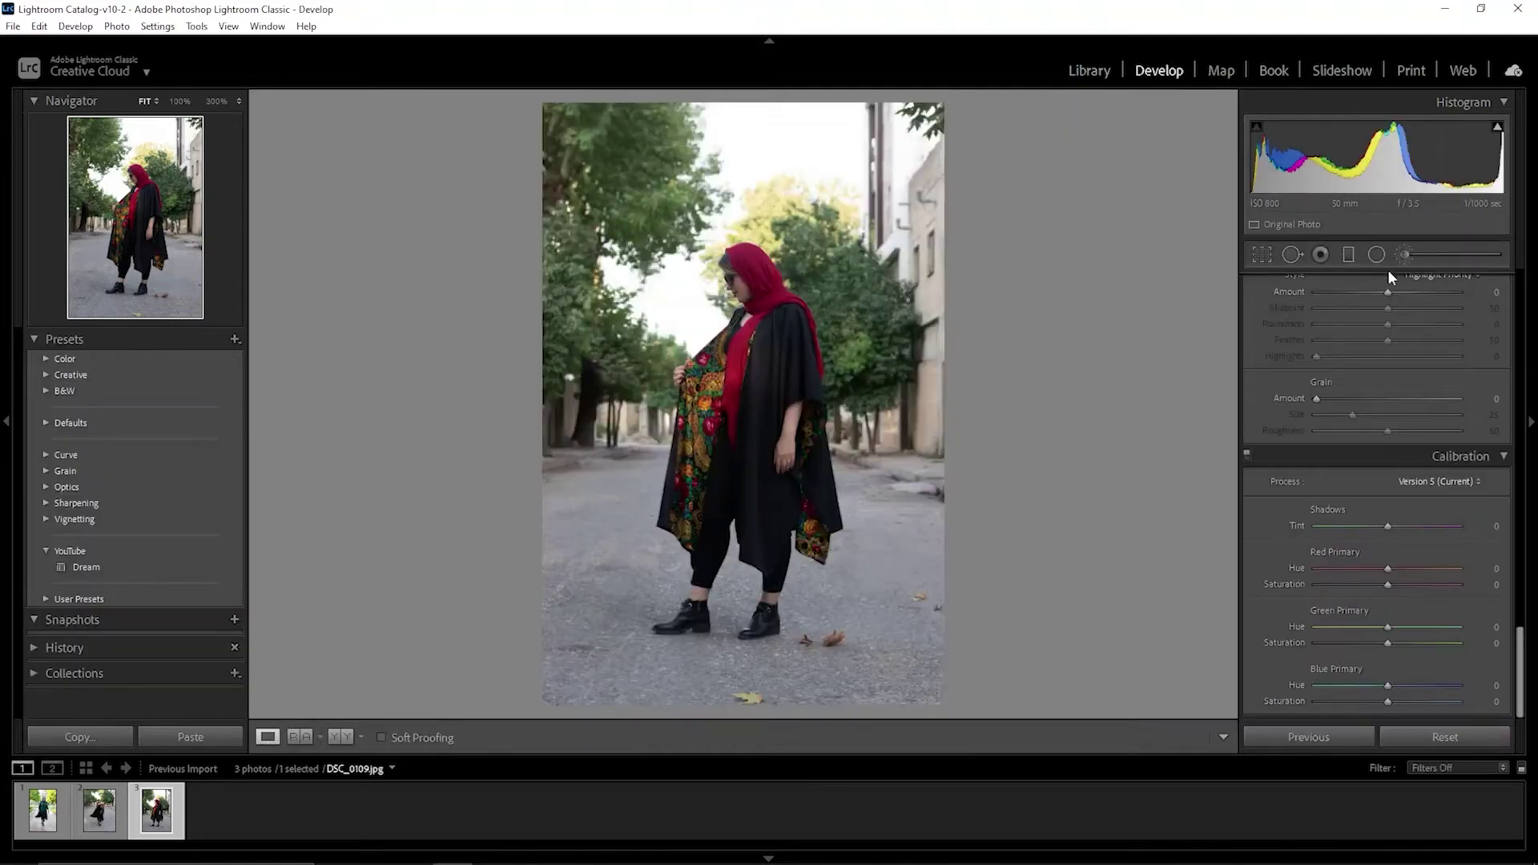
{"action": "scroll", "coordinate": [1371, 545], "scroll_direction": "up", "scroll_amount": 5}
{"action": "scroll", "coordinate": [1371, 488], "scroll_direction": "up", "scroll_amount": 5}
{"action": "scroll", "coordinate": [1373, 480], "scroll_direction": "up", "scroll_amount": 5}
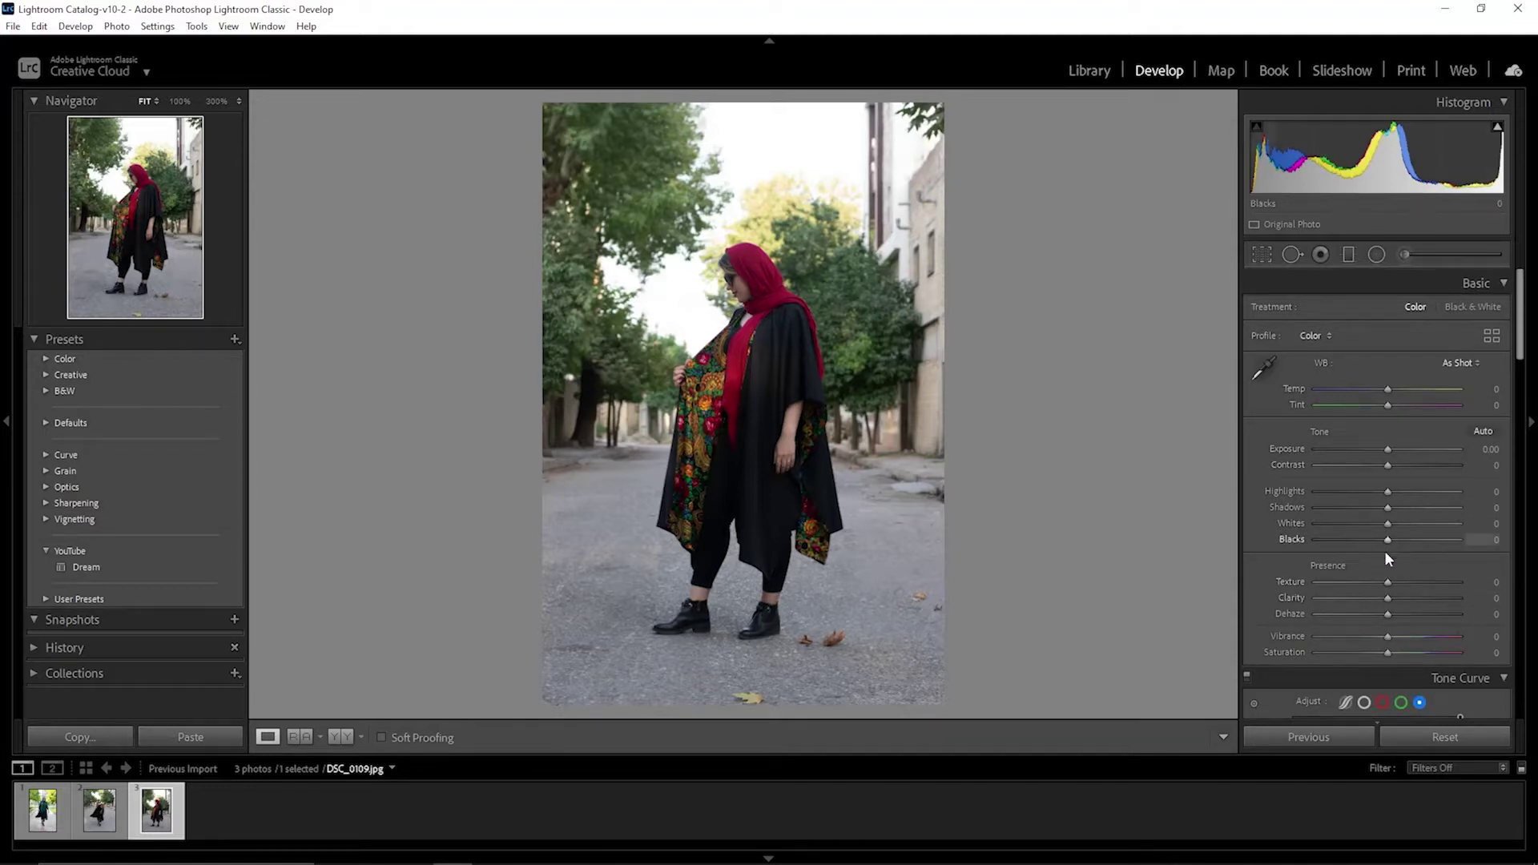
{"action": "left_click_drag", "start_coordinate": [1388, 598], "coordinate": [1402, 598]}
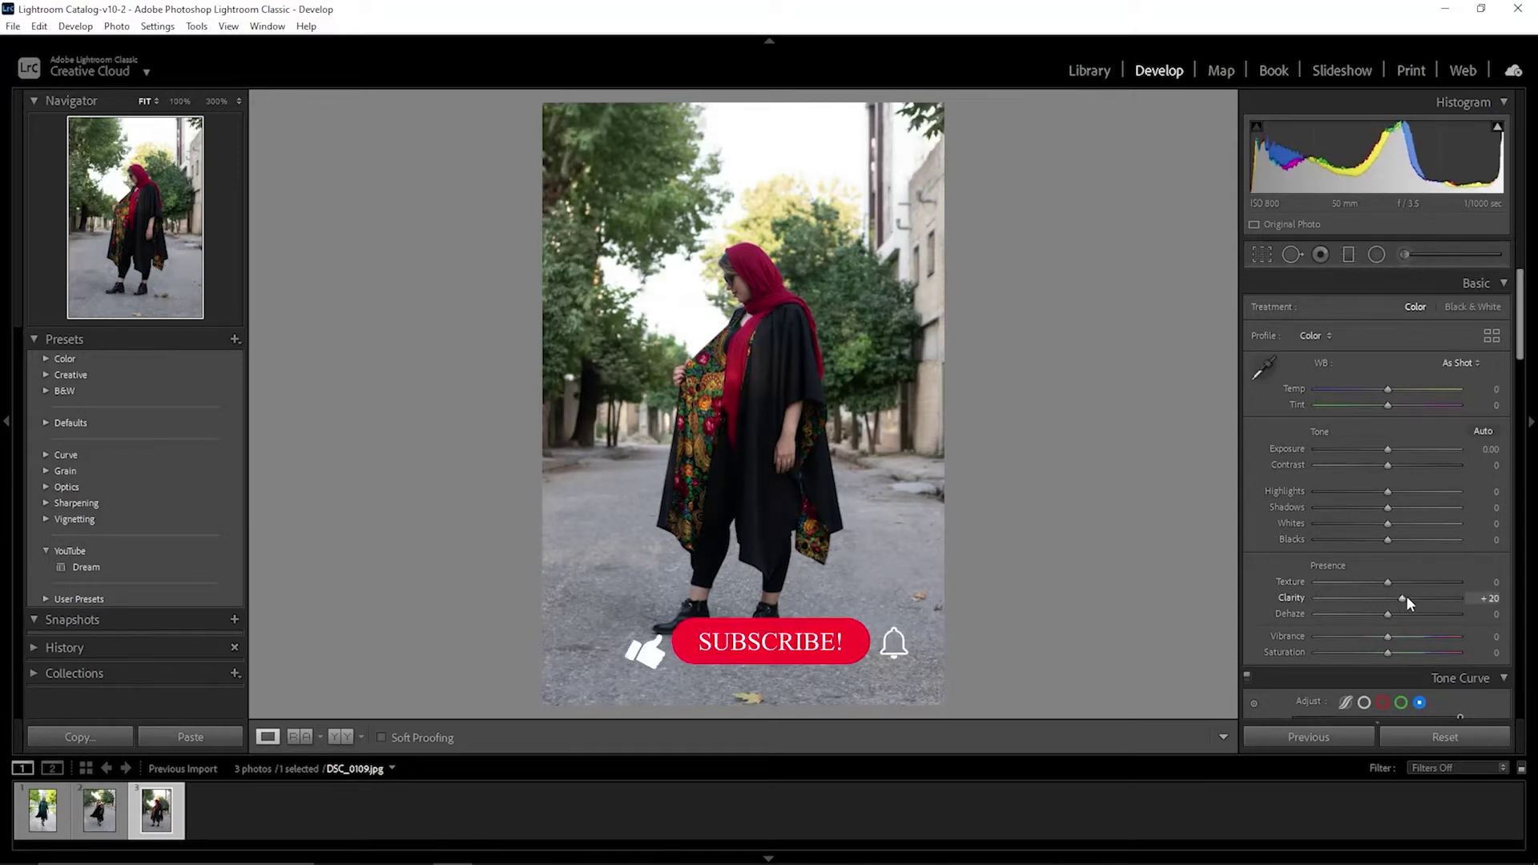
{"action": "left_click_drag", "start_coordinate": [1387, 652], "coordinate": [1376, 652]}
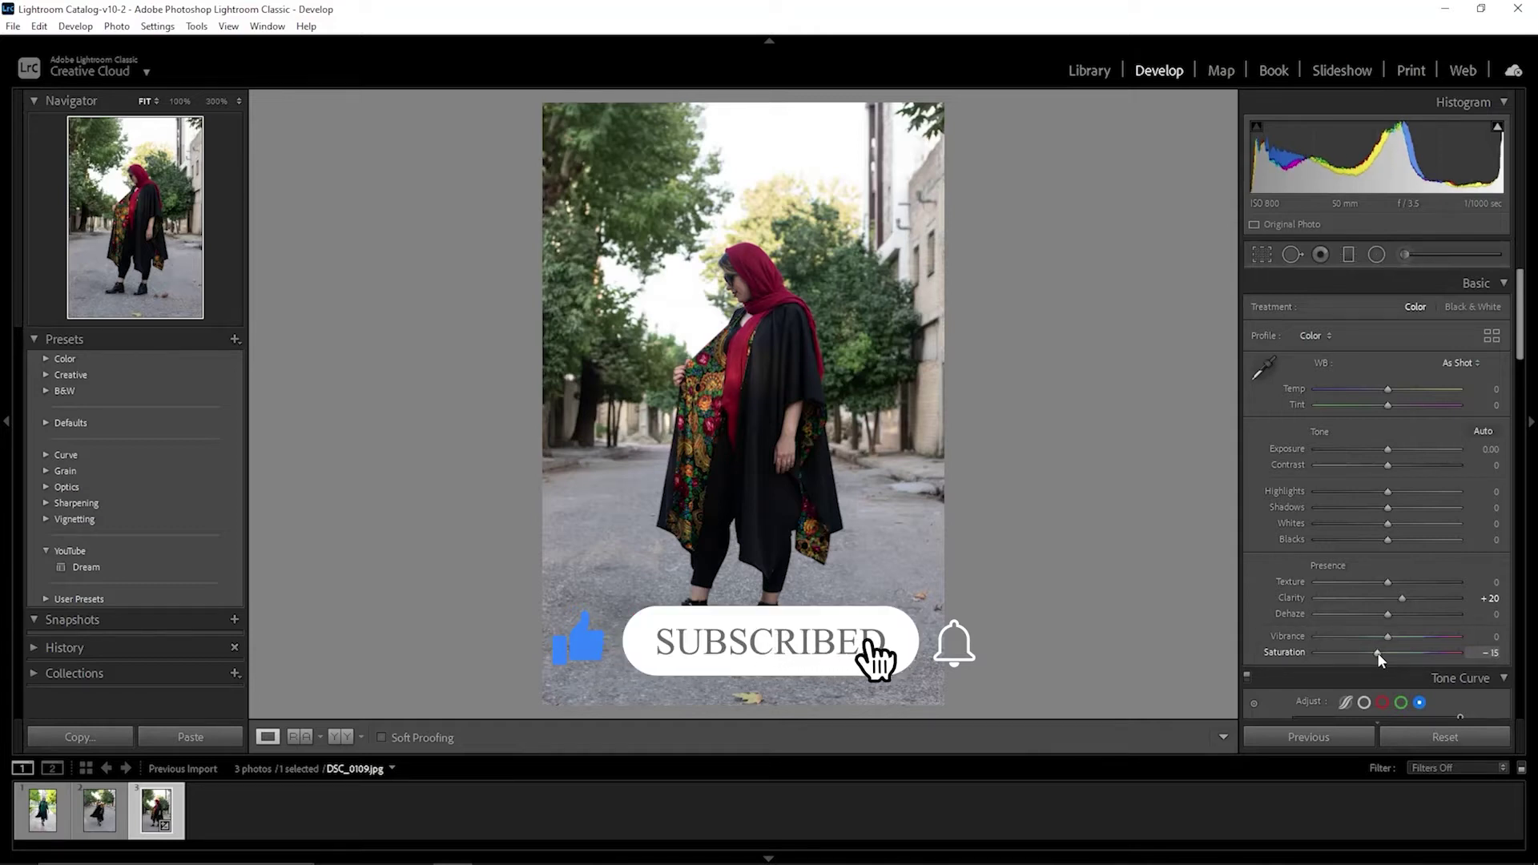
{"action": "scroll", "coordinate": [1391, 460], "scroll_direction": "down", "scroll_amount": 3}
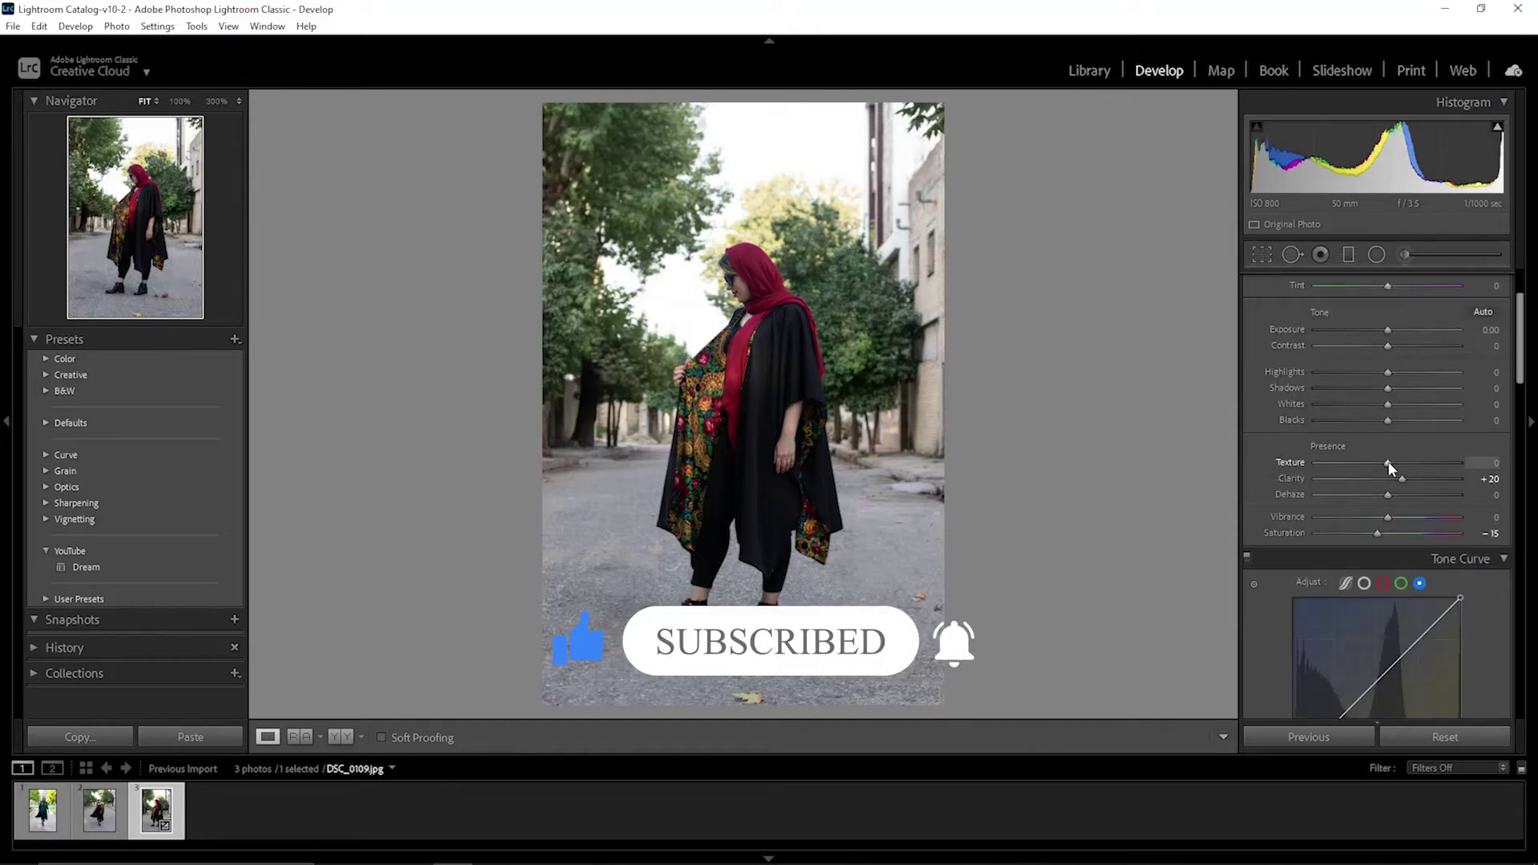
{"action": "scroll", "coordinate": [1391, 463], "scroll_direction": "down", "scroll_amount": 3}
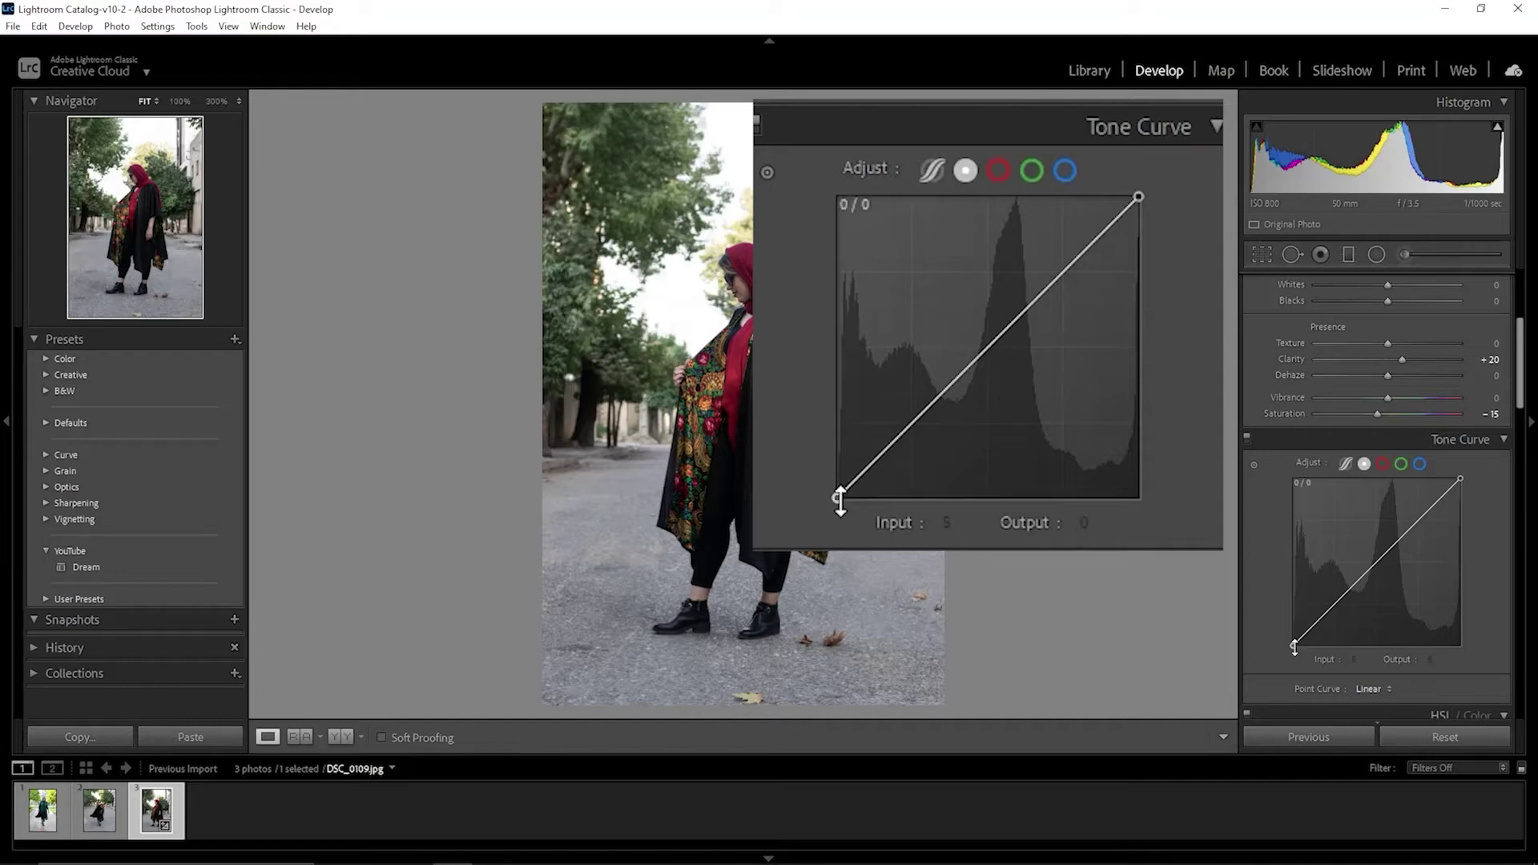
Raise the tone curve's black point to fade blacks and pull a shadow point down
{"action": "left_click_drag", "start_coordinate": [838, 497], "coordinate": [830, 488]}
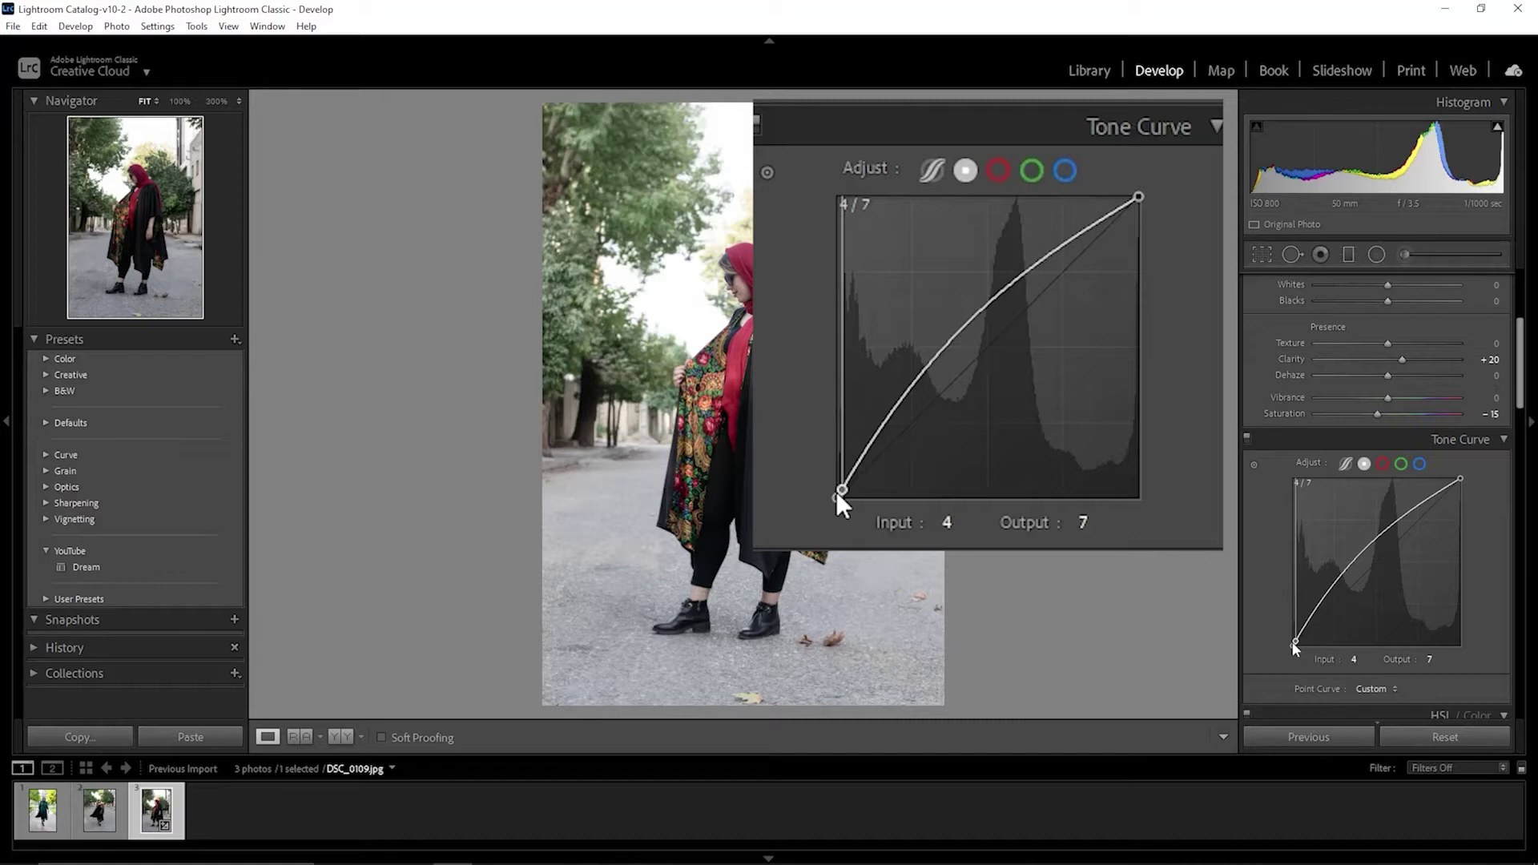
{"action": "left_click_drag", "start_coordinate": [834, 492], "coordinate": [841, 492]}
{"action": "key", "text": "ctrl+z"}
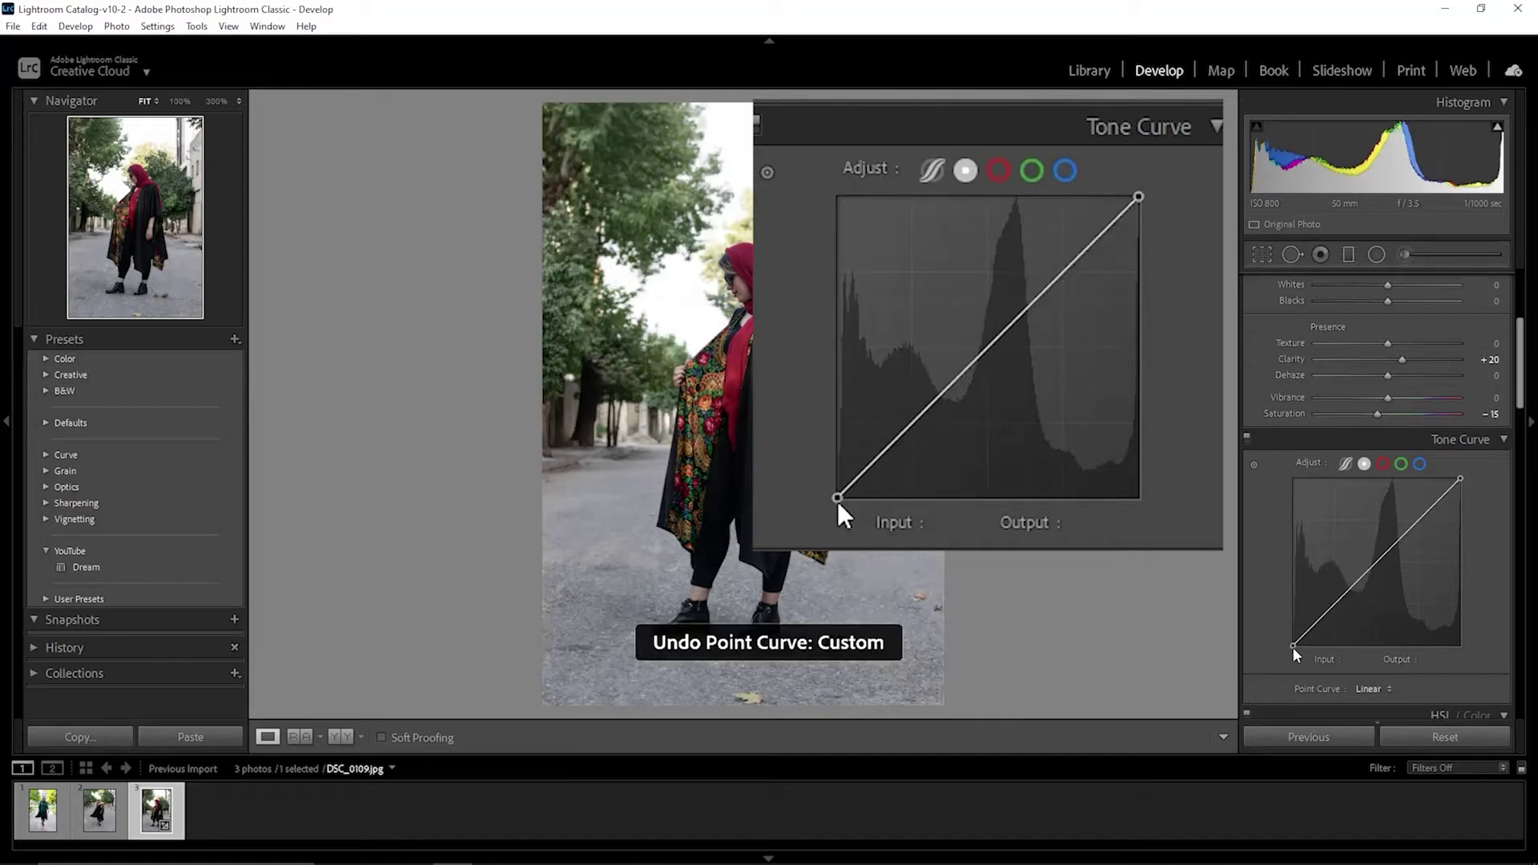
{"action": "left_click_drag", "start_coordinate": [836, 496], "coordinate": [838, 475]}
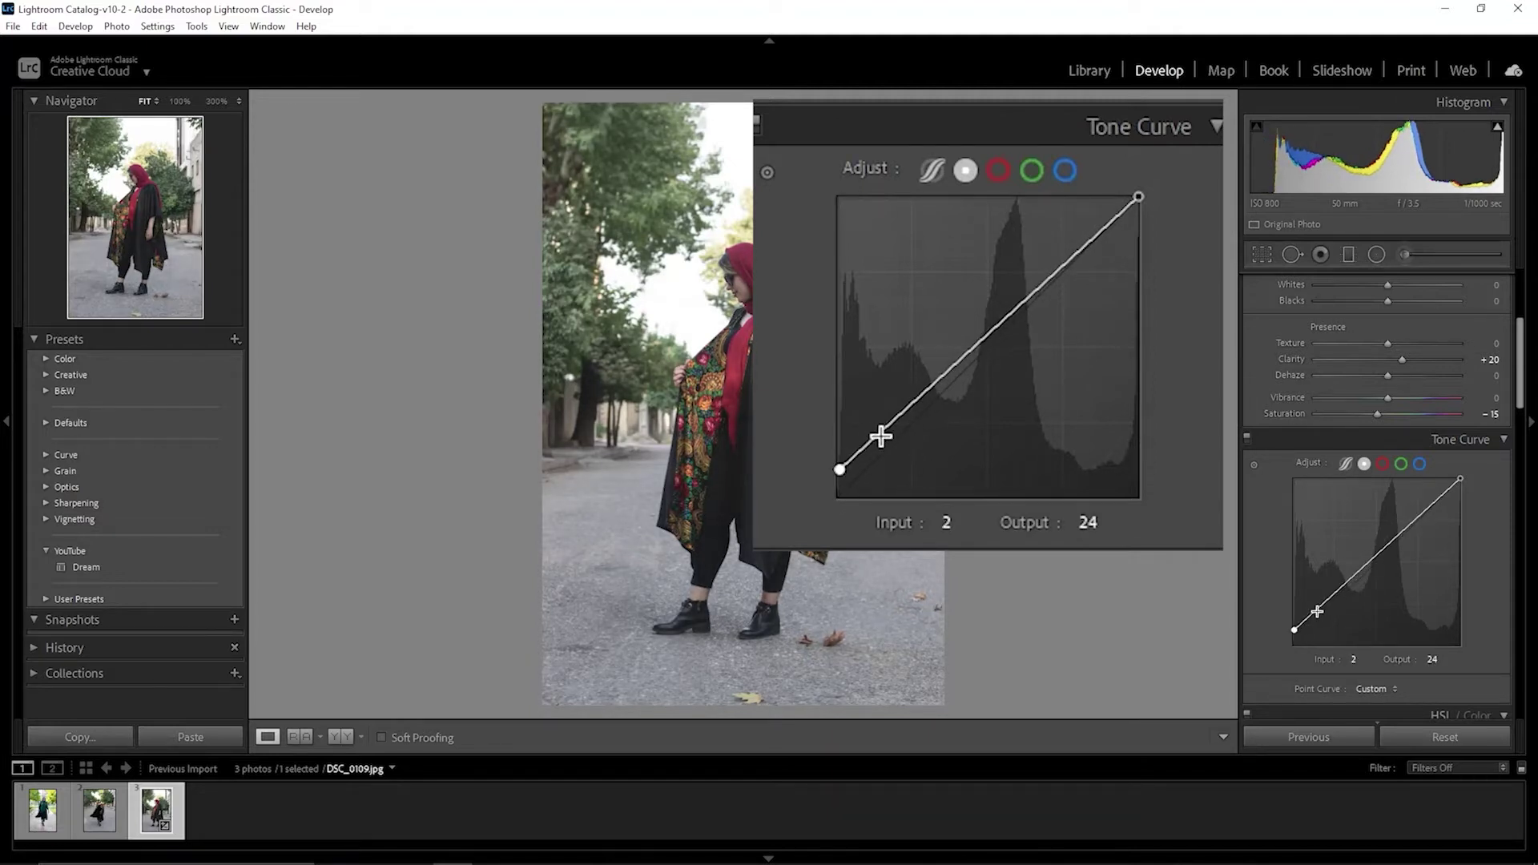
{"action": "left_click_drag", "start_coordinate": [878, 435], "coordinate": [894, 459]}
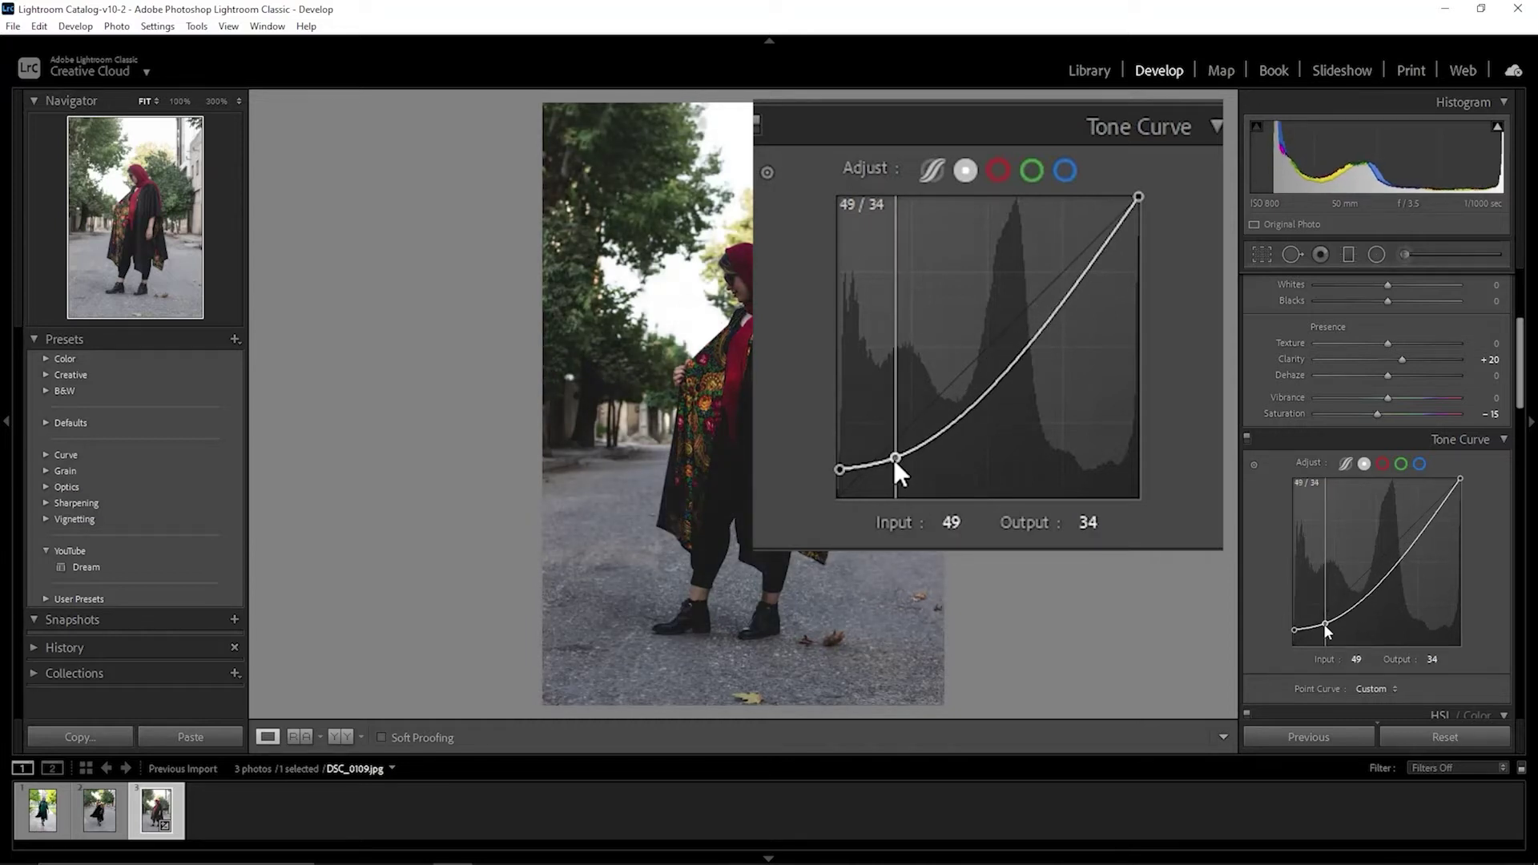
{"action": "left_click_drag", "start_coordinate": [895, 460], "coordinate": [889, 462]}
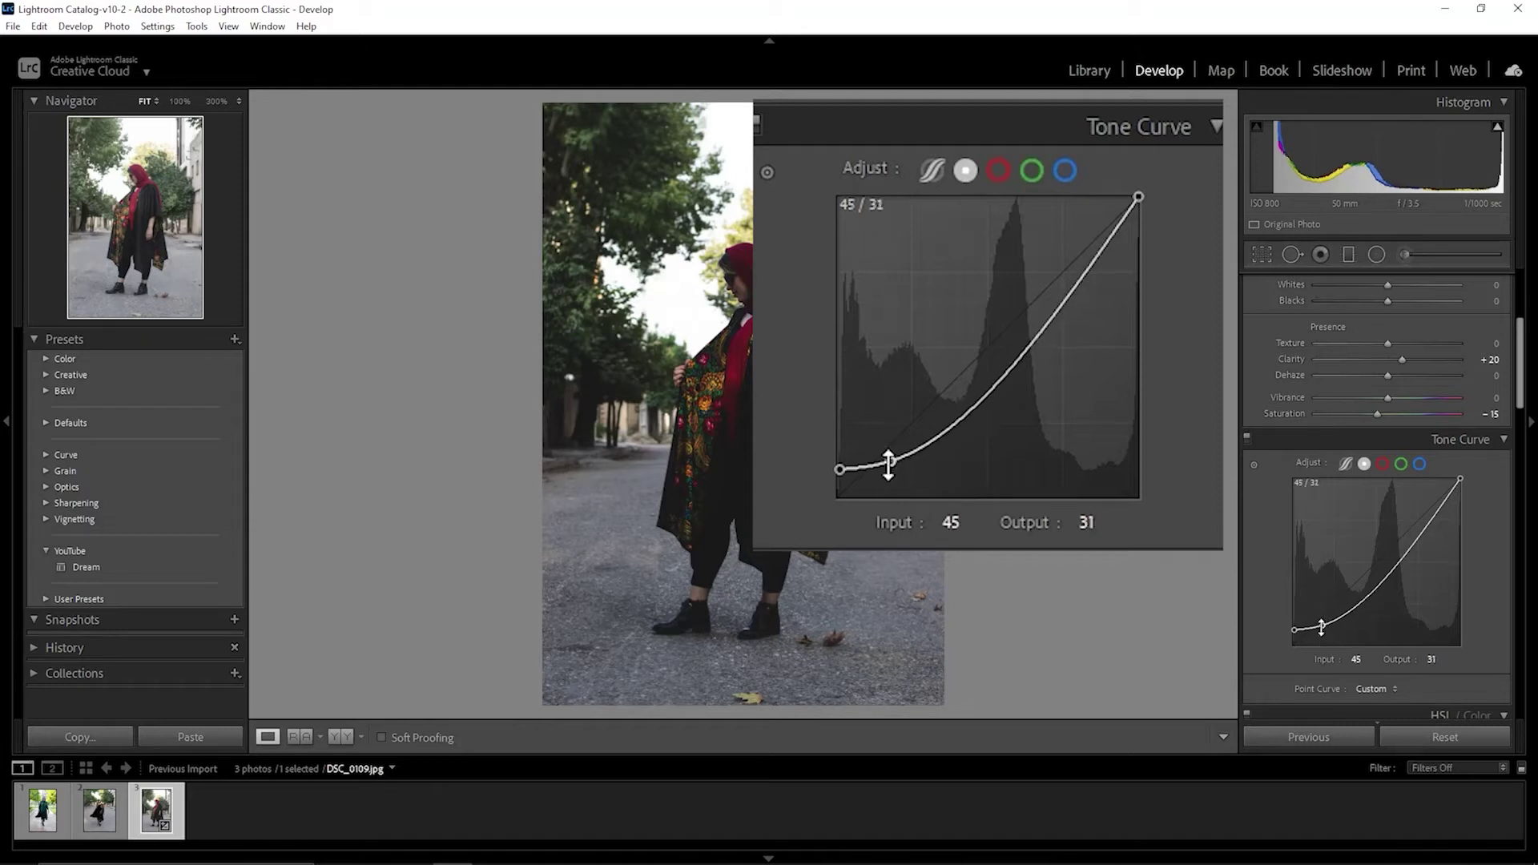
Add lower-midtone, midtone and highlight curve points, lifting the midtone into an S-curve
{"action": "left_click", "coordinate": [936, 426]}
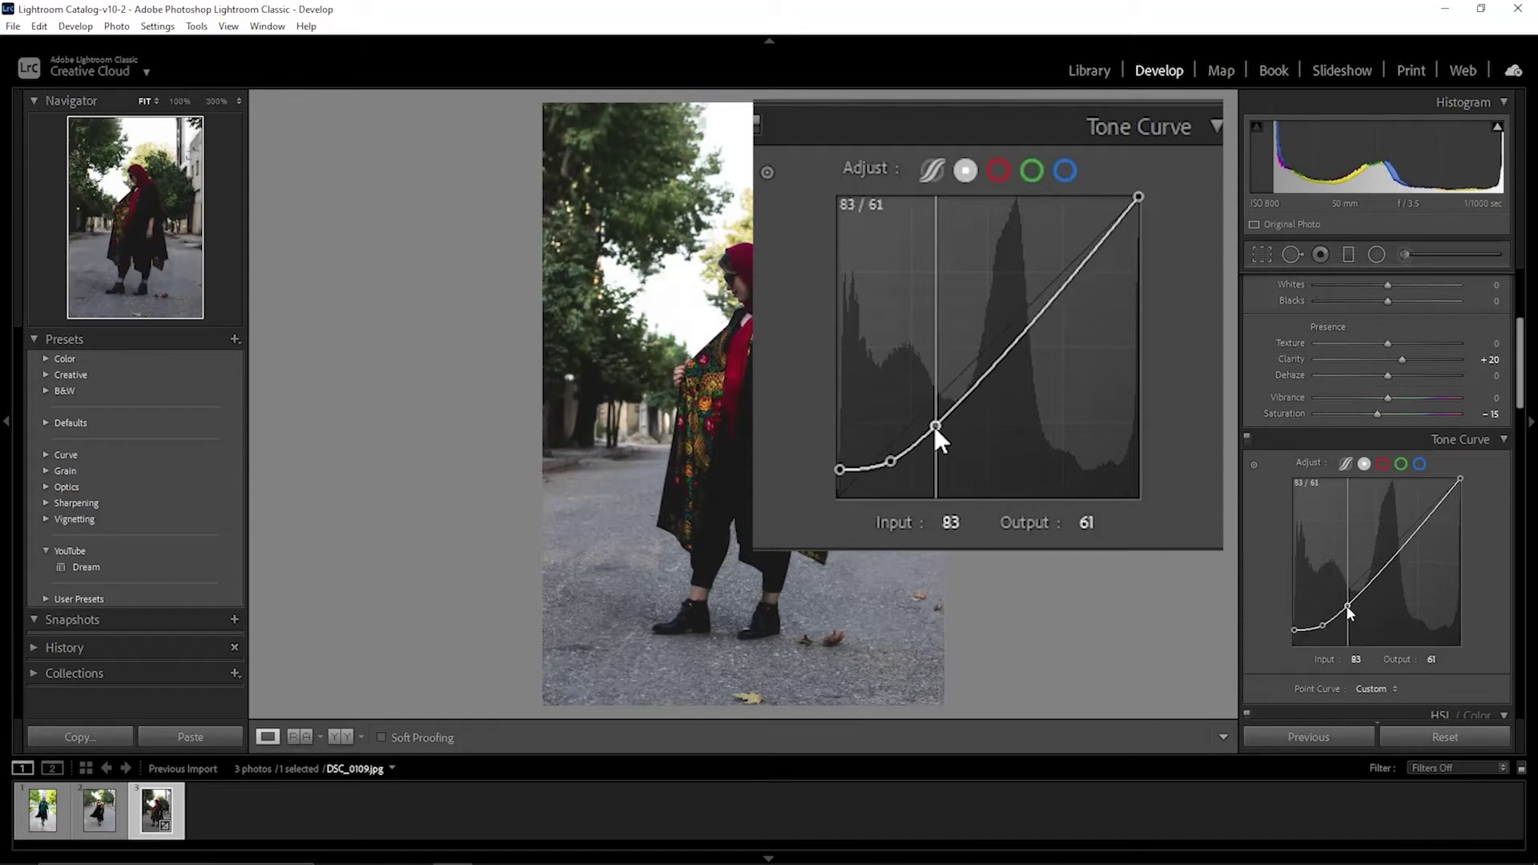
{"action": "left_click_drag", "start_coordinate": [935, 426], "coordinate": [938, 425]}
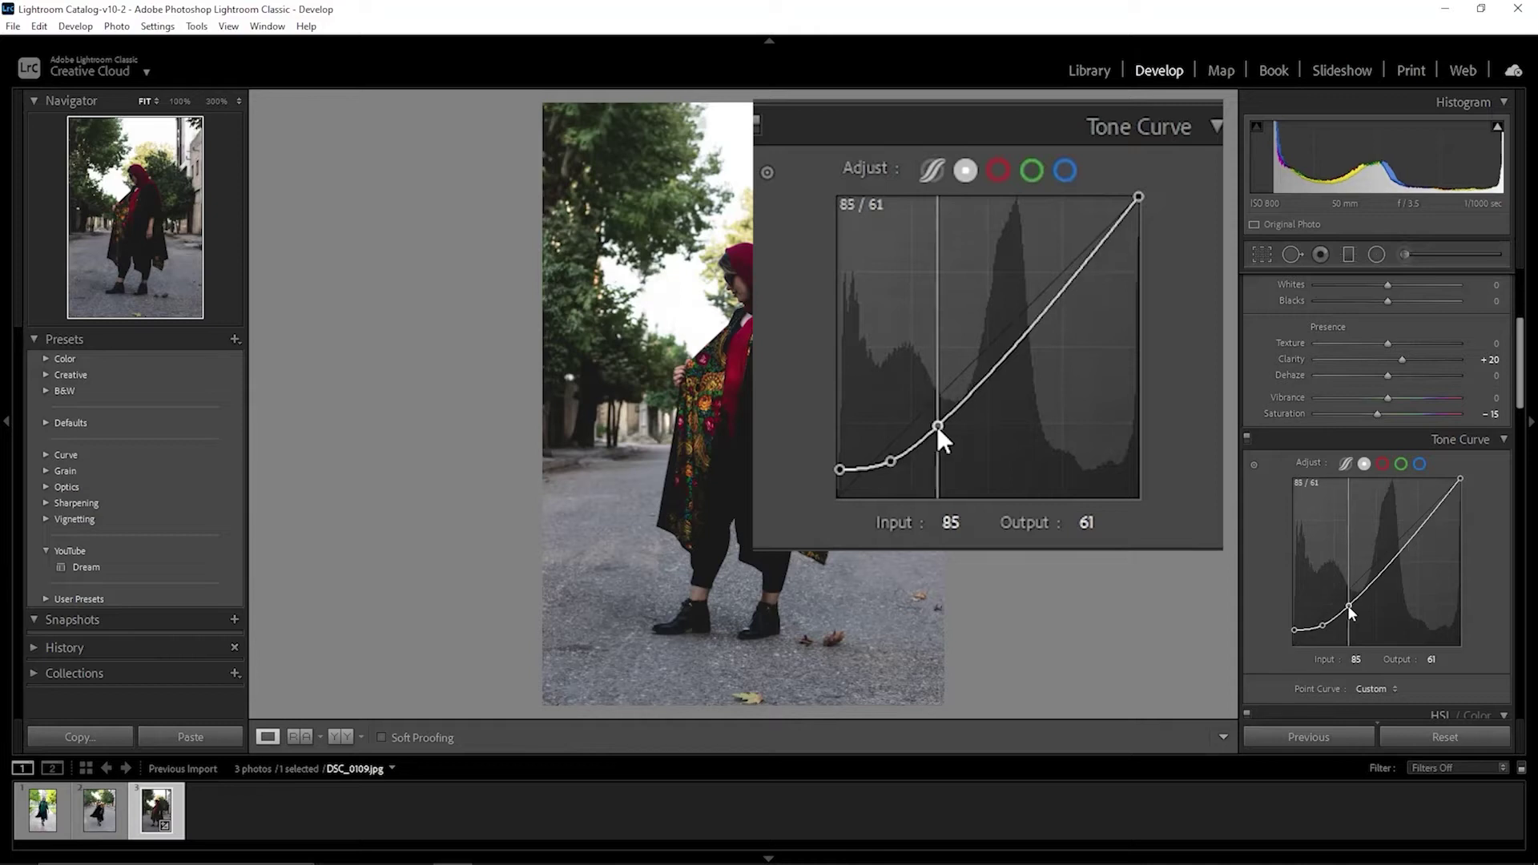
{"action": "left_click", "coordinate": [1017, 346]}
{"action": "left_click_drag", "start_coordinate": [1017, 347], "coordinate": [996, 341]}
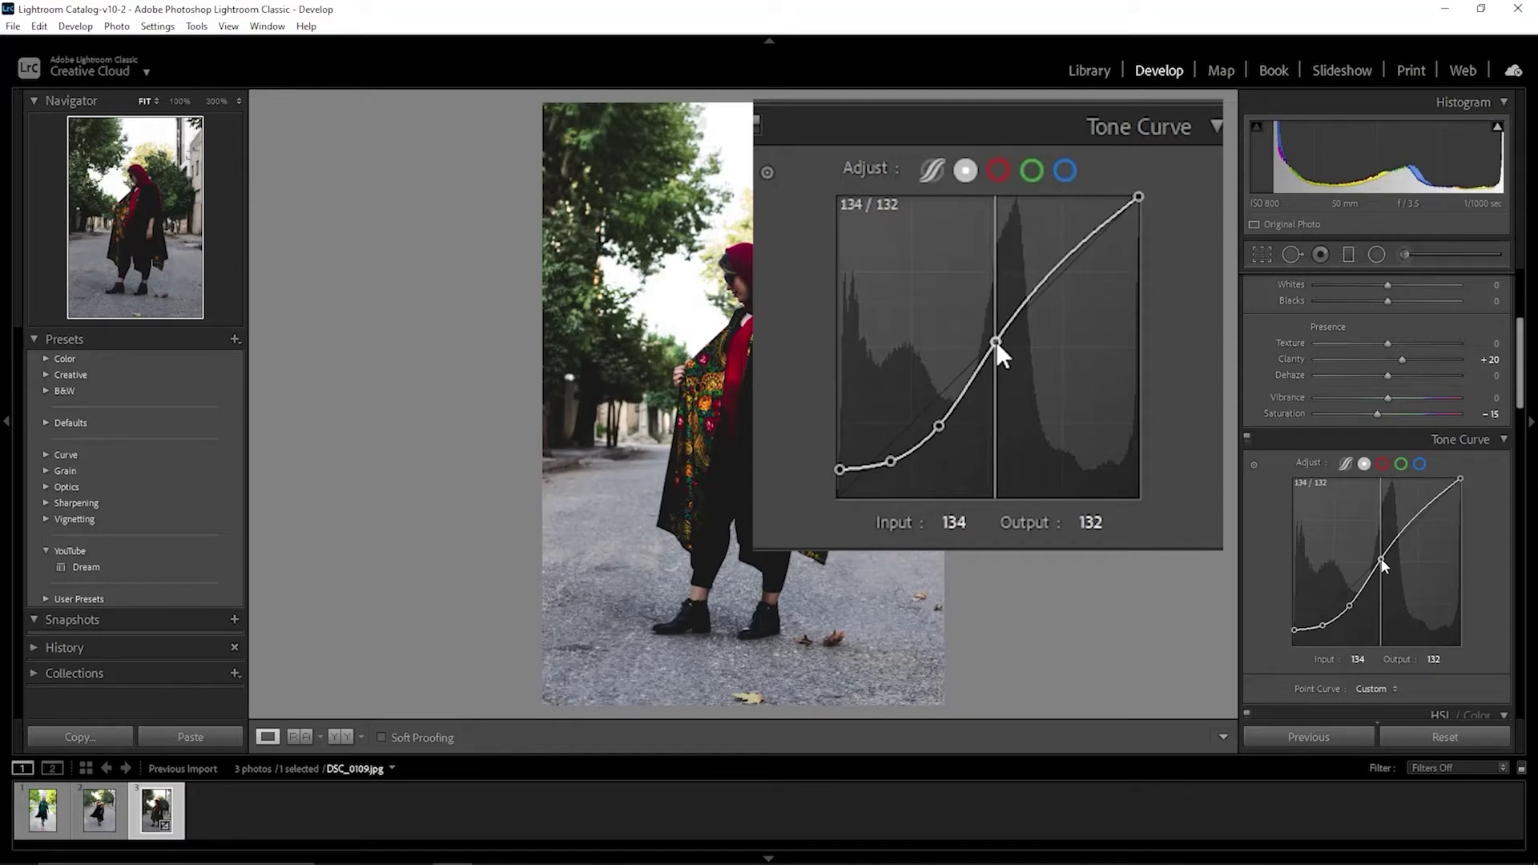
{"action": "left_click", "coordinate": [1070, 255]}
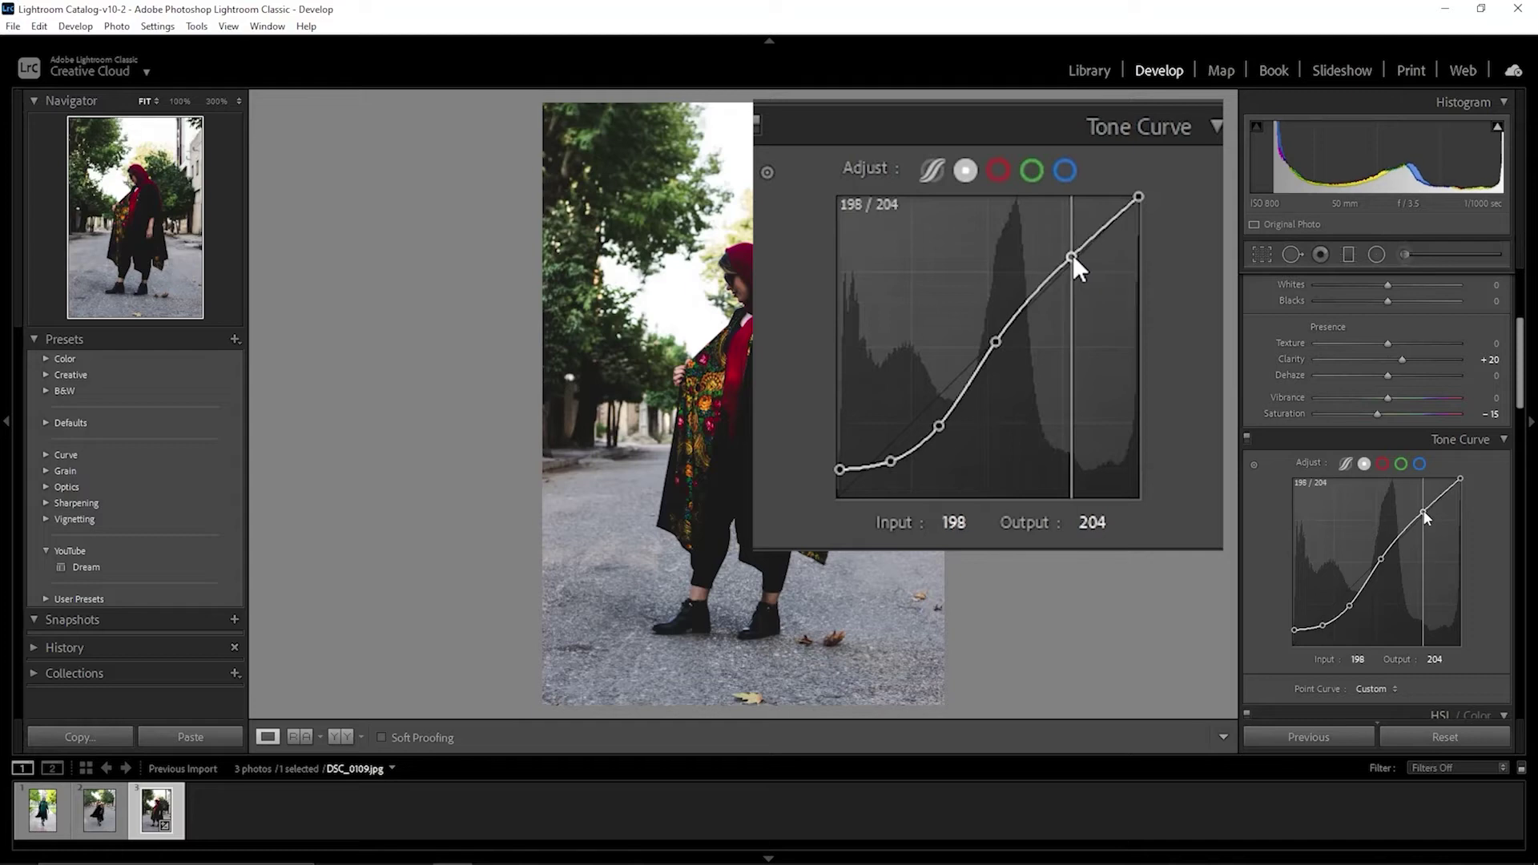
{"action": "left_click_drag", "start_coordinate": [1074, 255], "coordinate": [1073, 257]}
{"action": "left_click", "coordinate": [997, 340]}
{"action": "left_click_drag", "start_coordinate": [998, 338], "coordinate": [995, 335]}
{"action": "left_click_drag", "start_coordinate": [1380, 561], "coordinate": [1382, 561]}
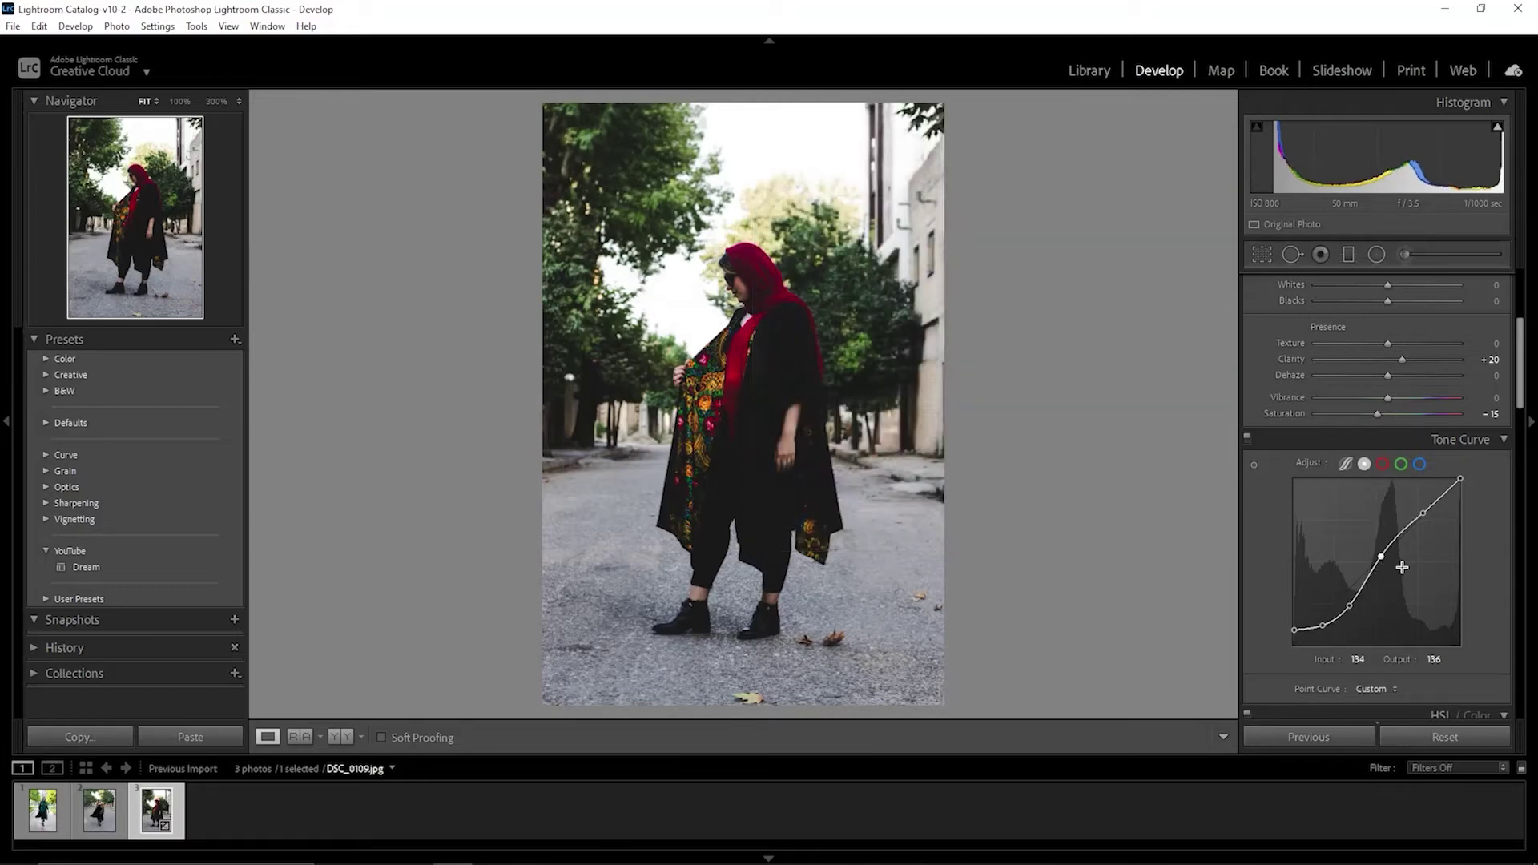
In the HSL Hue tab, shift the Red hue toward orange, entering 35 exactly
{"action": "scroll", "coordinate": [1400, 564], "scroll_direction": "down", "scroll_amount": 2}
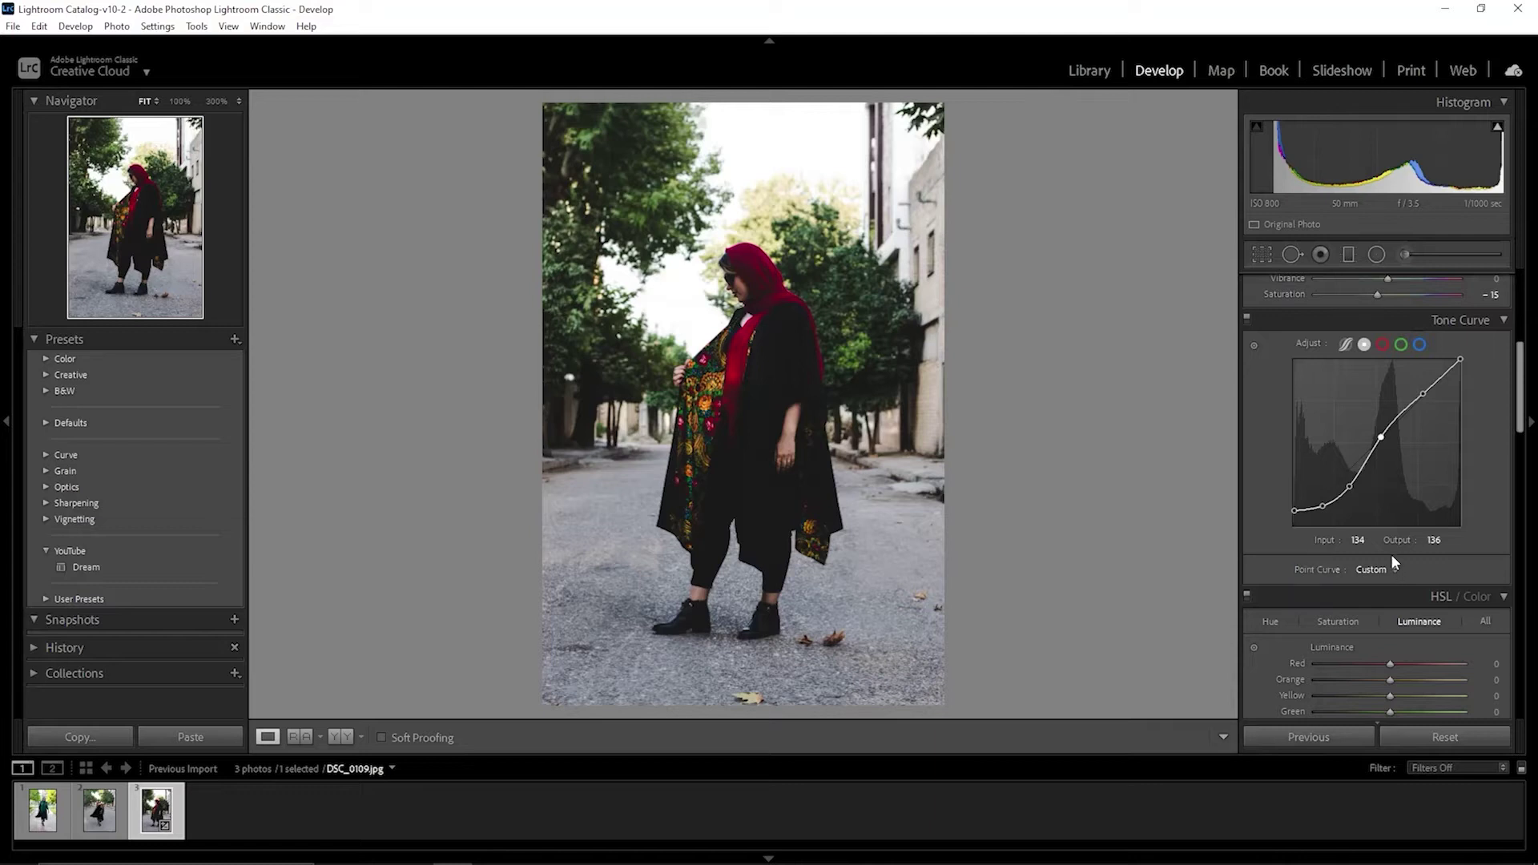
{"action": "scroll", "coordinate": [1361, 545], "scroll_direction": "down", "scroll_amount": 3}
{"action": "left_click", "coordinate": [1269, 502]}
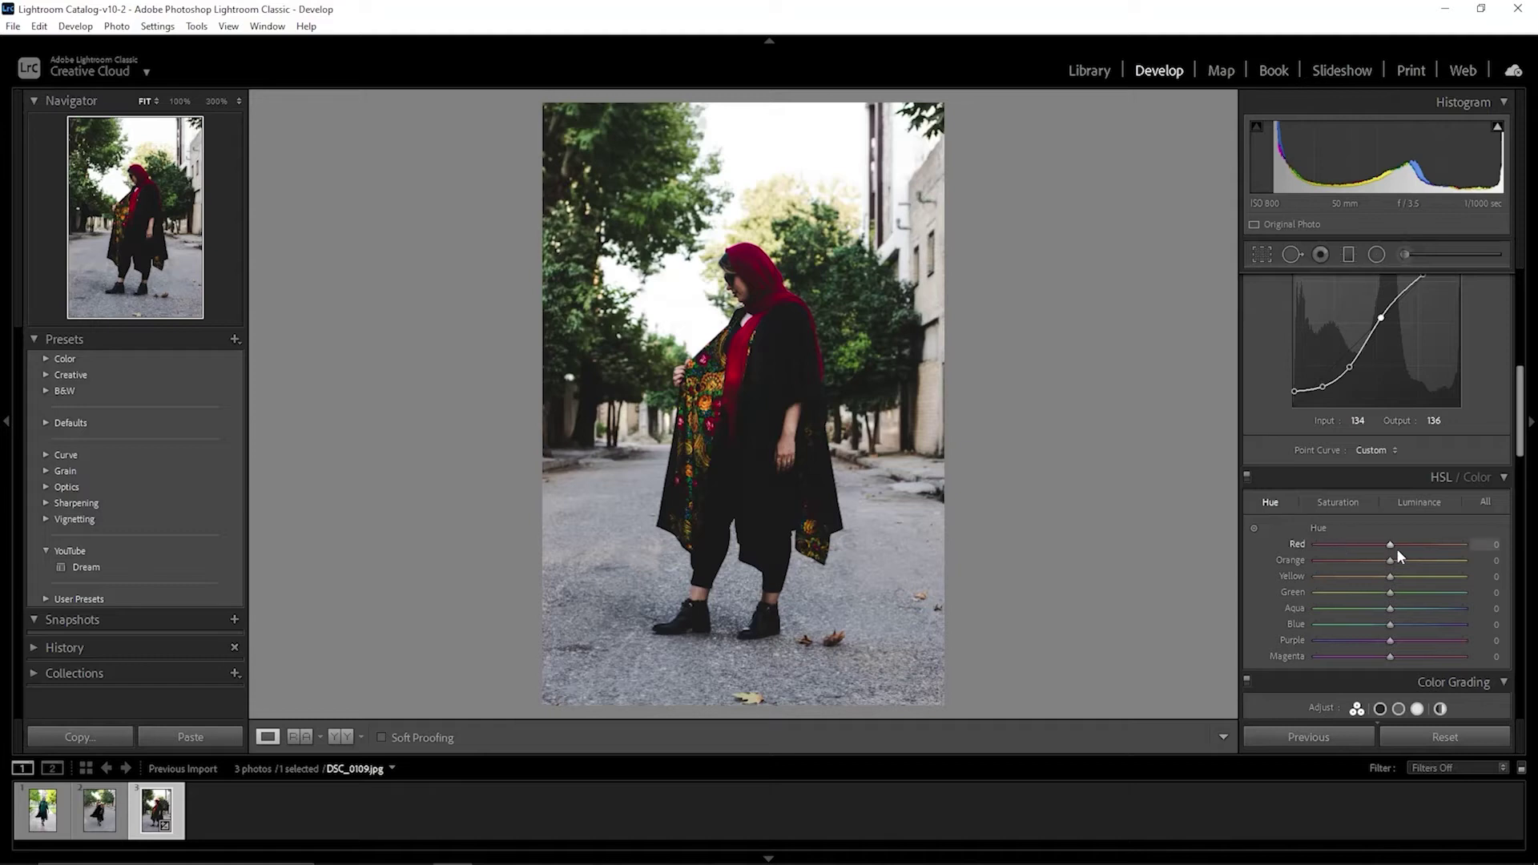
{"action": "left_click_drag", "start_coordinate": [1403, 543], "coordinate": [1416, 545]}
{"action": "left_click_drag", "start_coordinate": [1406, 546], "coordinate": [1410, 546]}
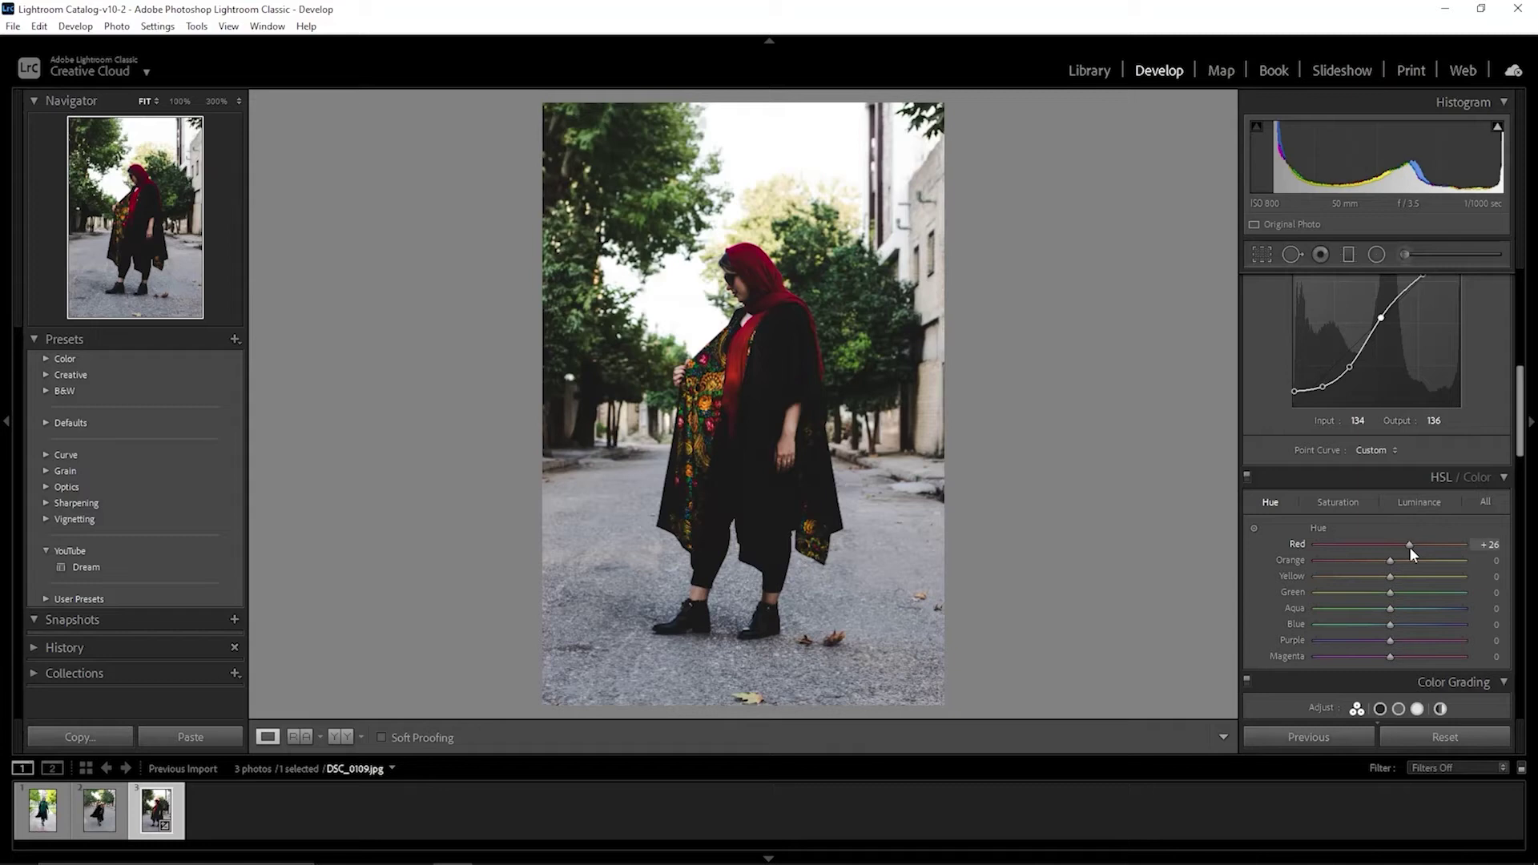
{"action": "left_click", "coordinate": [1486, 545]}
{"action": "type", "text": "35"}
{"action": "key", "text": "Return"}
Set the Yellow hue to −25, Purple to −98 and Magenta to +50
{"action": "mouse_move", "coordinate": [1390, 577]}
{"action": "left_mouse_down"}
{"action": "mouse_move", "coordinate": [1344, 577]}
{"action": "mouse_move", "coordinate": [1372, 588]}
{"action": "left_mouse_up"}
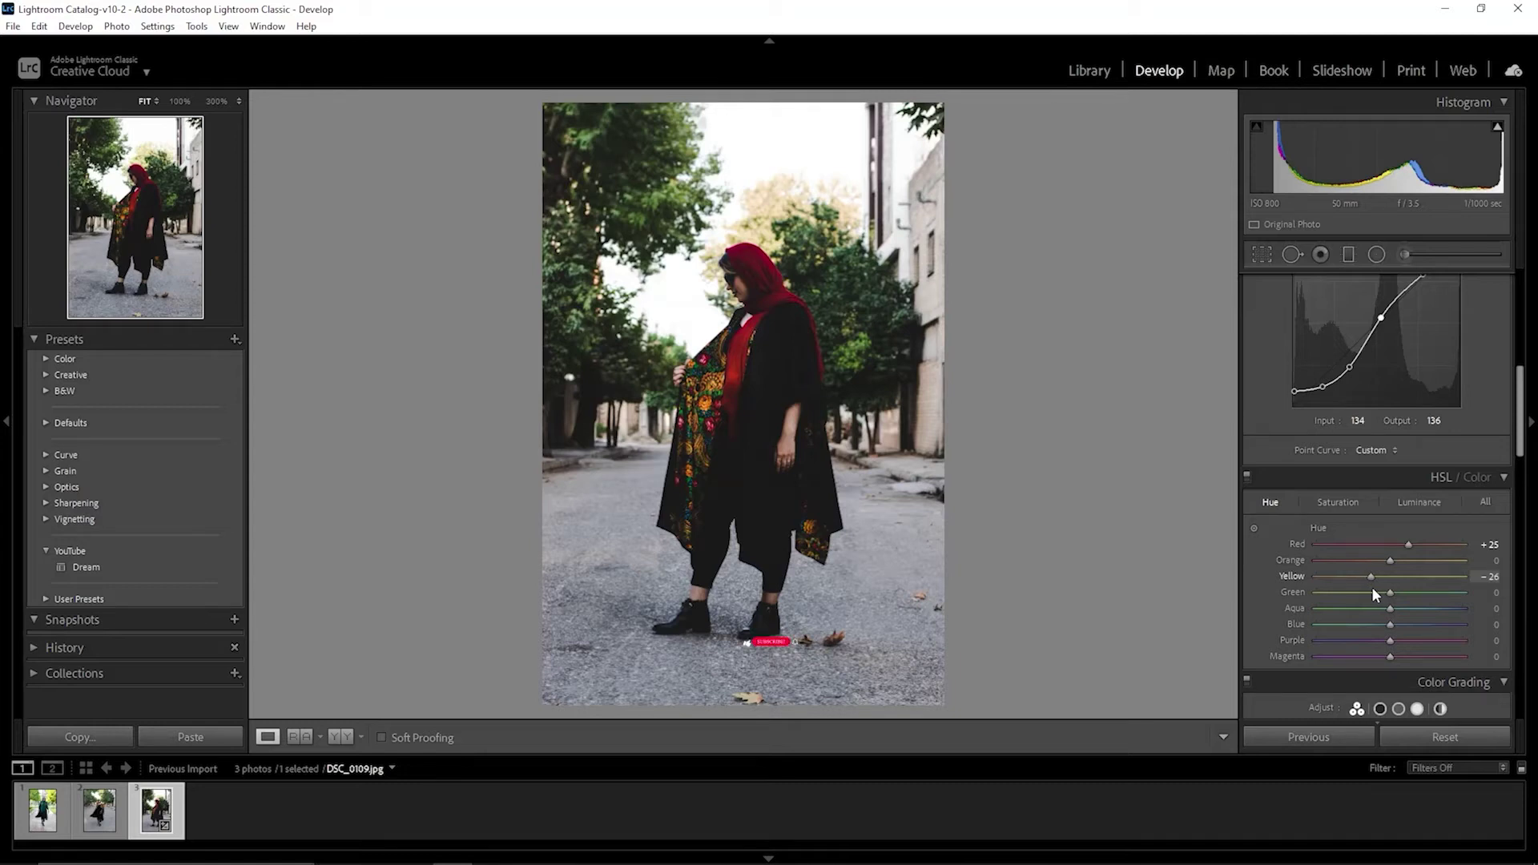
{"action": "left_click_drag", "start_coordinate": [1371, 586], "coordinate": [1372, 586]}
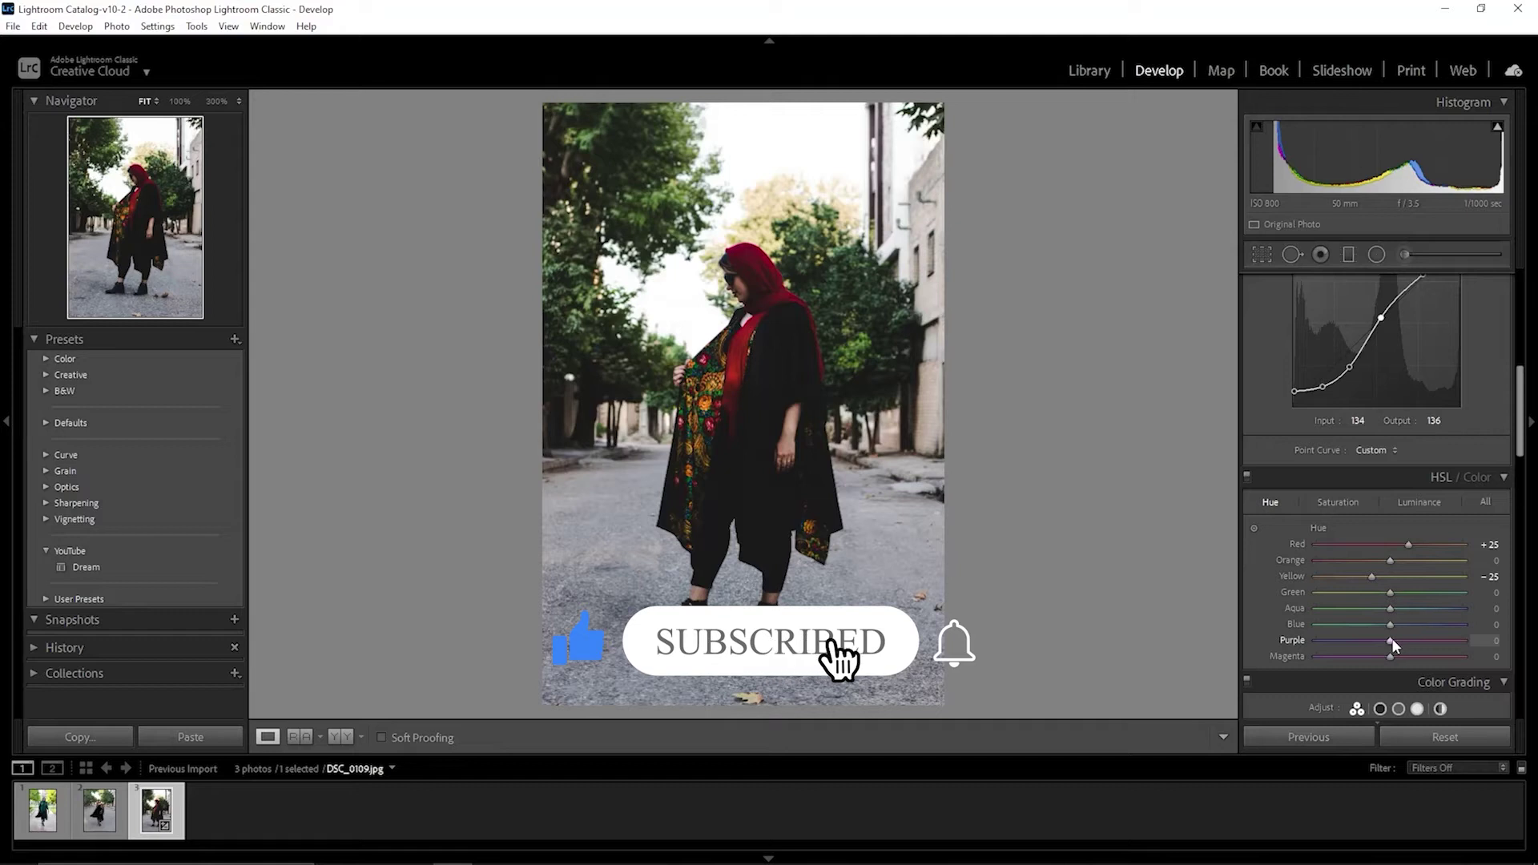
{"action": "mouse_move", "coordinate": [1390, 640]}
{"action": "left_mouse_down"}
{"action": "mouse_move", "coordinate": [1311, 646]}
{"action": "mouse_move", "coordinate": [1375, 625]}
{"action": "mouse_move", "coordinate": [1356, 624]}
{"action": "left_mouse_up"}
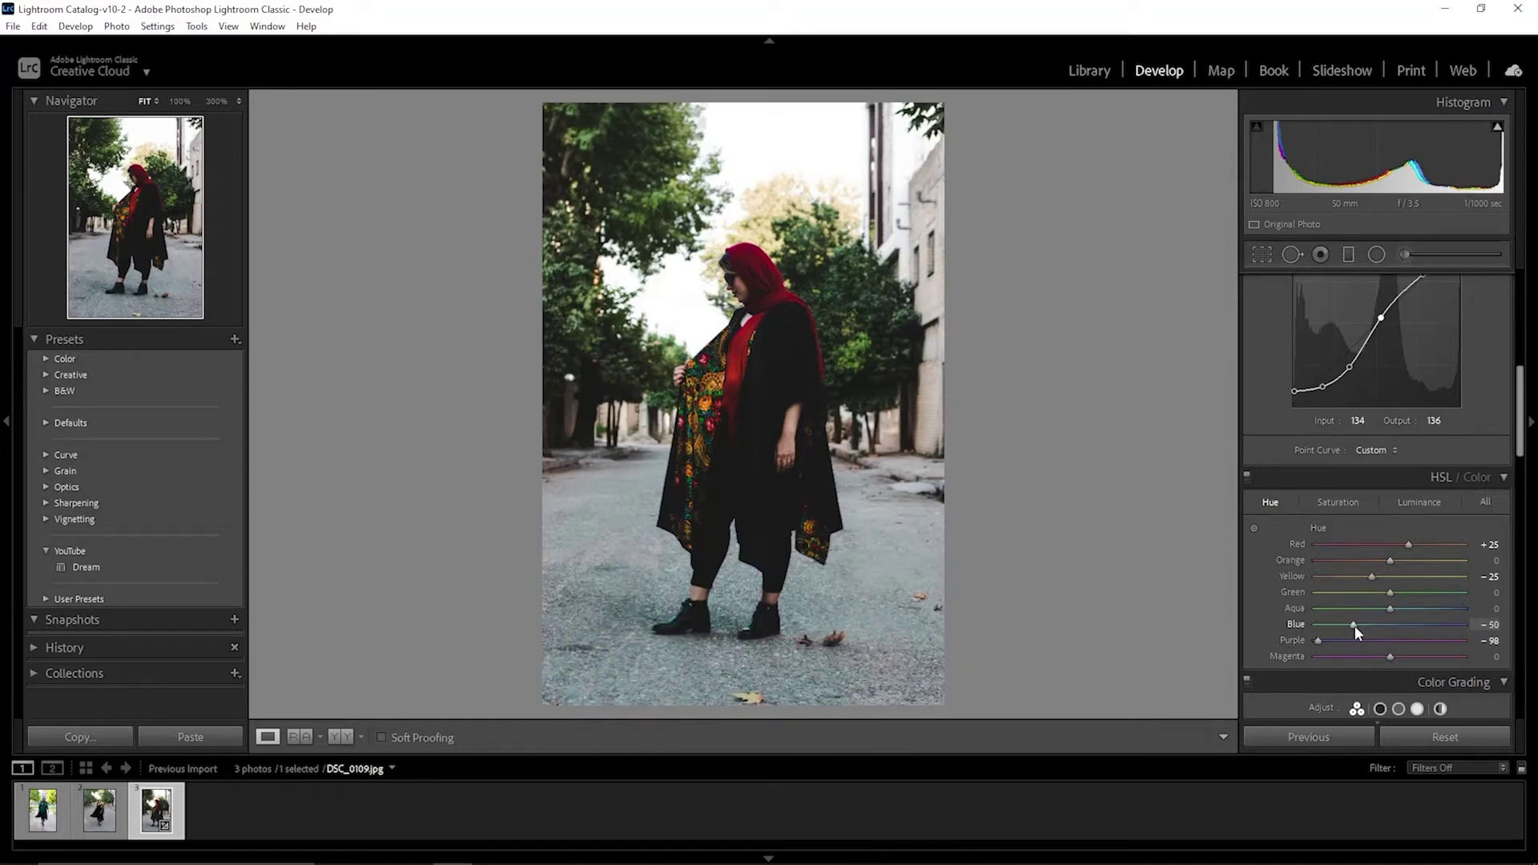
{"action": "left_click_drag", "start_coordinate": [1386, 657], "coordinate": [1423, 657]}
In HSL Saturation, boost Red; set Yellow −50, Green −100, Blue −76, Purple and Magenta −50
{"action": "left_click", "coordinate": [1335, 502]}
{"action": "mouse_move", "coordinate": [1390, 544]}
{"action": "left_mouse_down"}
{"action": "mouse_move", "coordinate": [1411, 543]}
{"action": "mouse_move", "coordinate": [1392, 560]}
{"action": "mouse_move", "coordinate": [1426, 559]}
{"action": "left_mouse_up"}
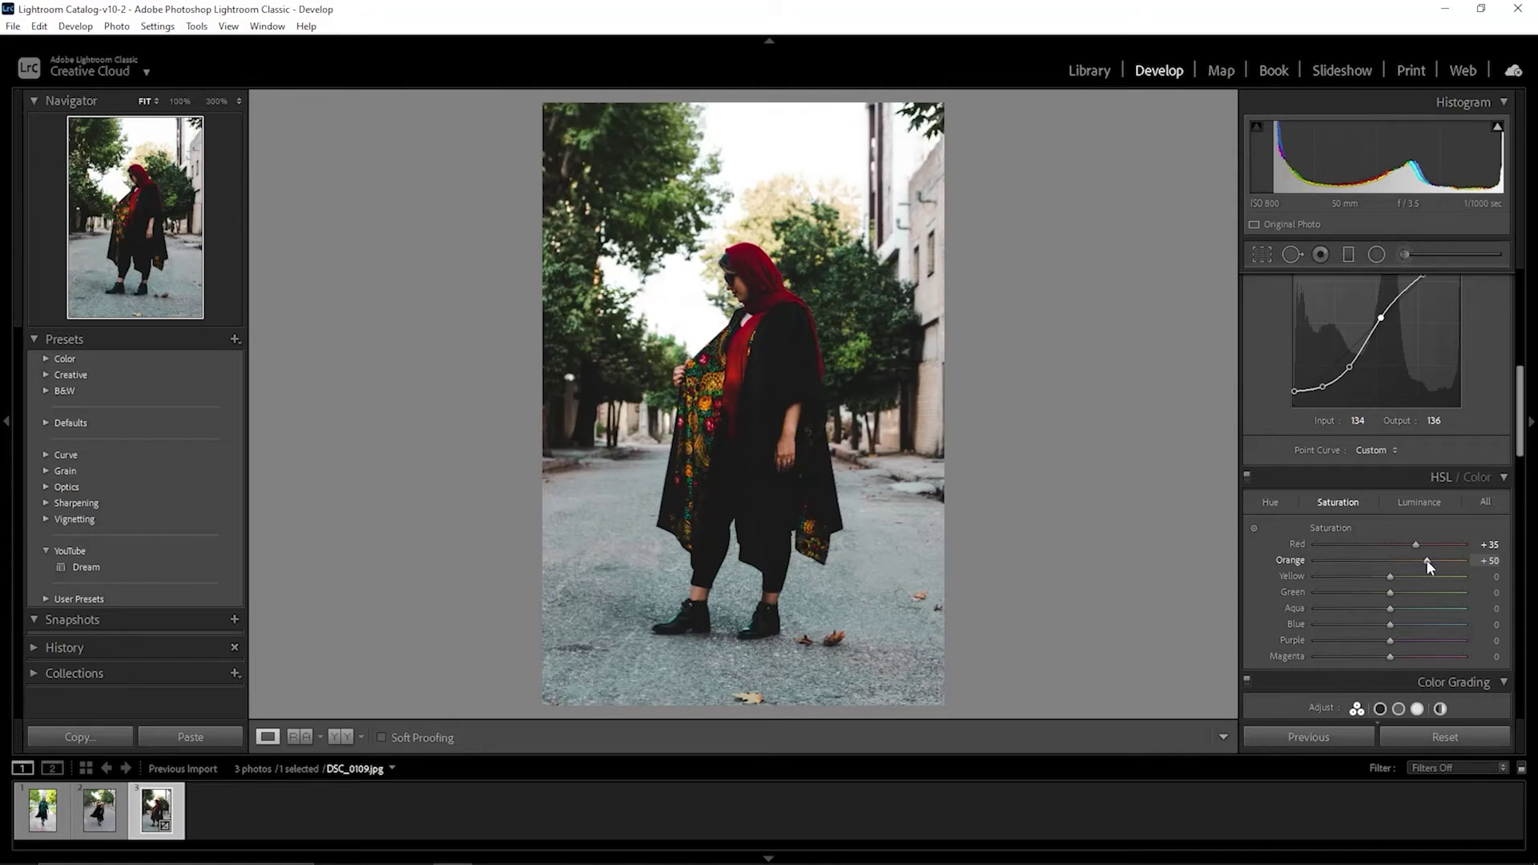
{"action": "left_click_drag", "start_coordinate": [1390, 576], "coordinate": [1355, 576]}
{"action": "mouse_move", "coordinate": [1389, 593]}
{"action": "left_mouse_down"}
{"action": "mouse_move", "coordinate": [1297, 596]}
{"action": "mouse_move", "coordinate": [1320, 600]}
{"action": "left_mouse_up"}
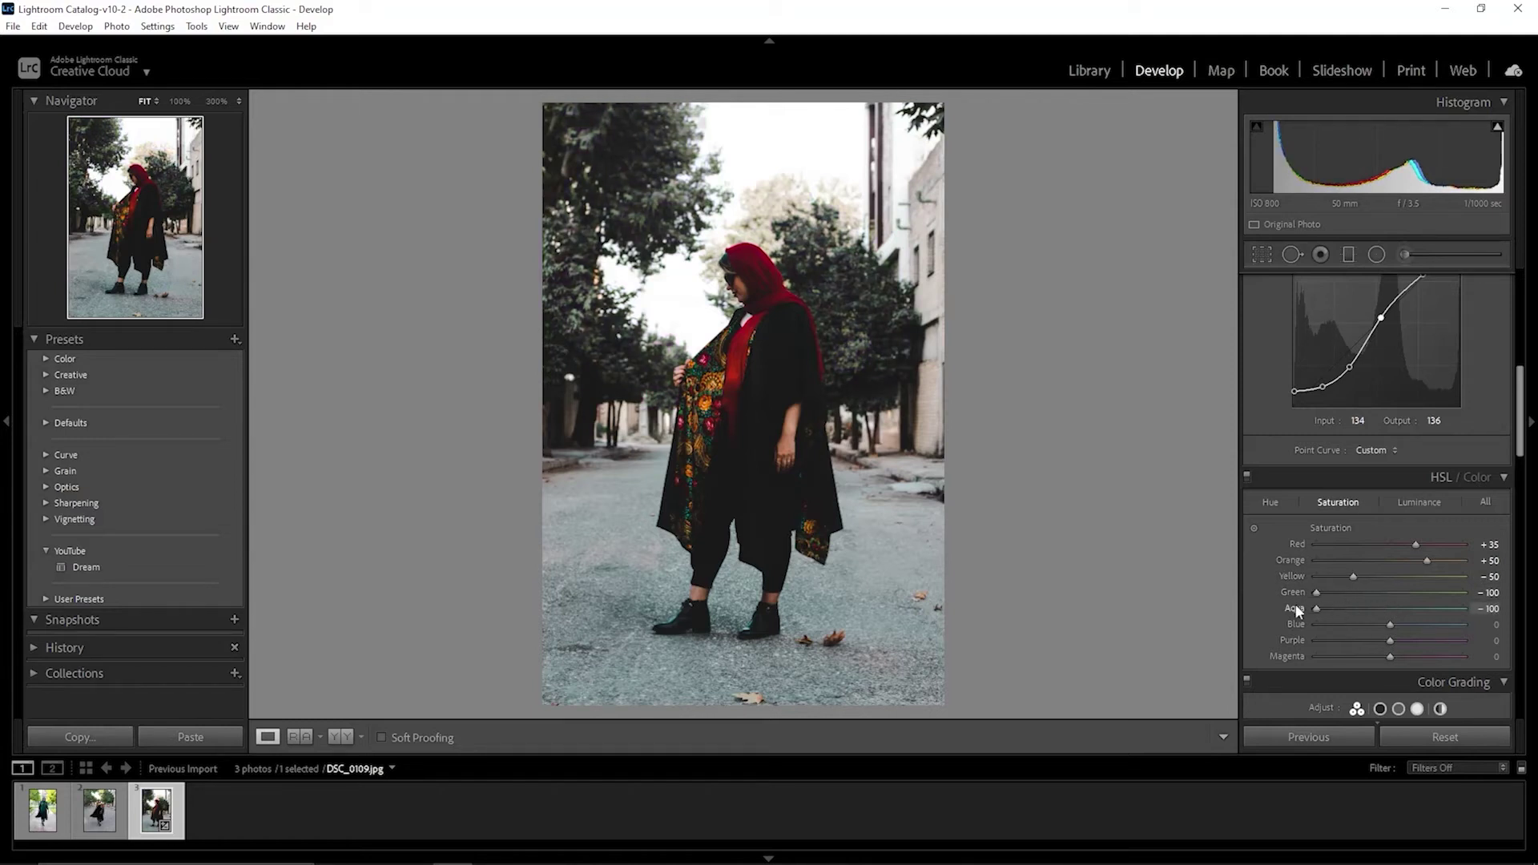
{"action": "left_click", "coordinate": [1345, 624]}
{"action": "left_click_drag", "start_coordinate": [1345, 624], "coordinate": [1340, 630]}
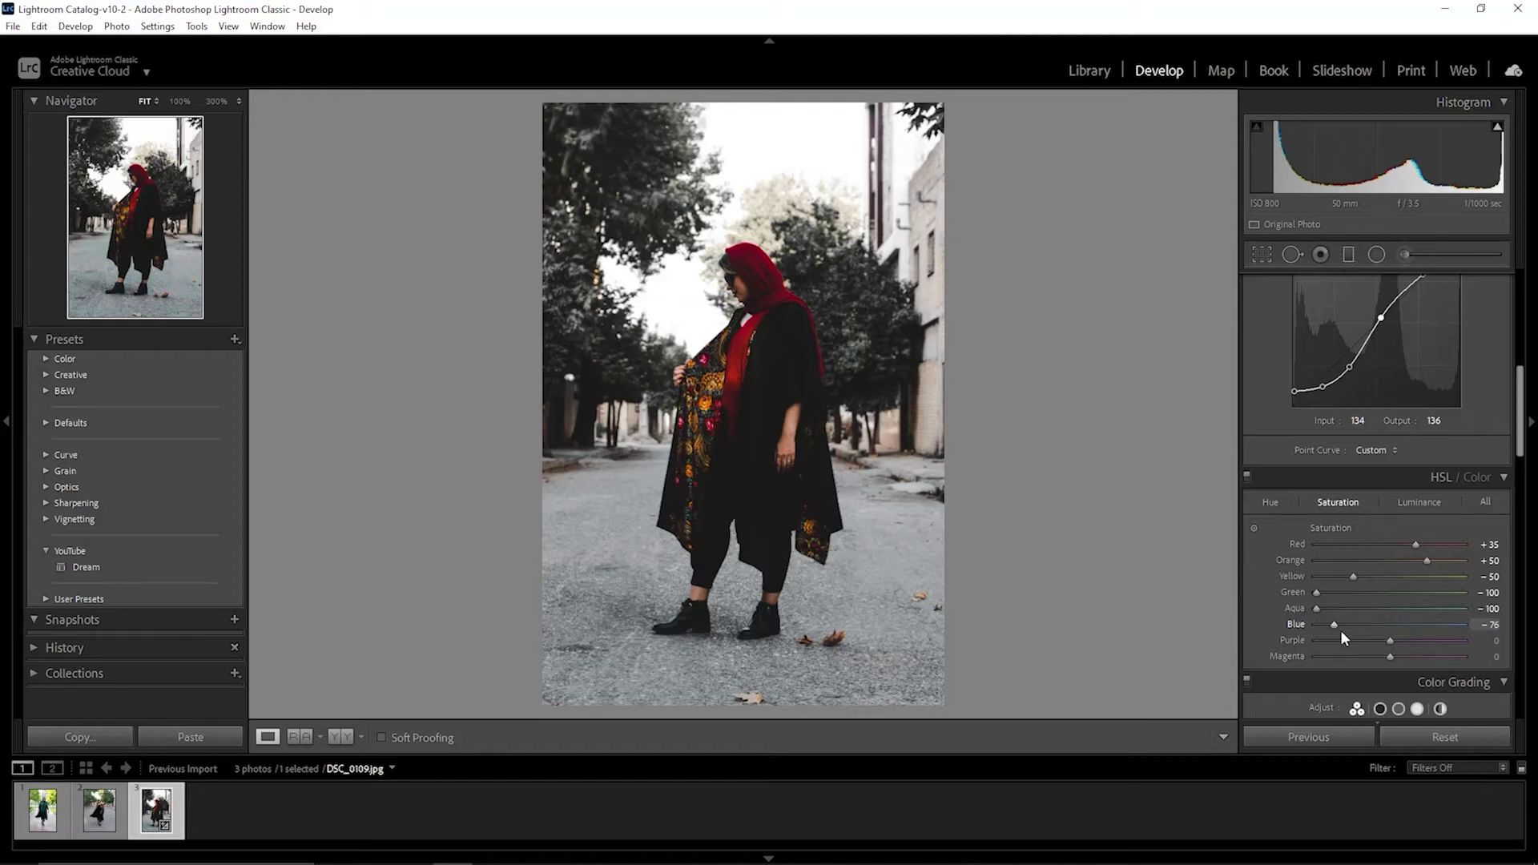
{"action": "left_click", "coordinate": [1354, 642]}
{"action": "left_click_drag", "start_coordinate": [1350, 641], "coordinate": [1352, 641]}
{"action": "left_click", "coordinate": [1354, 655]}
Set HSL Luminance Yellow to +10 and Blue to −10
{"action": "left_click", "coordinate": [1409, 503]}
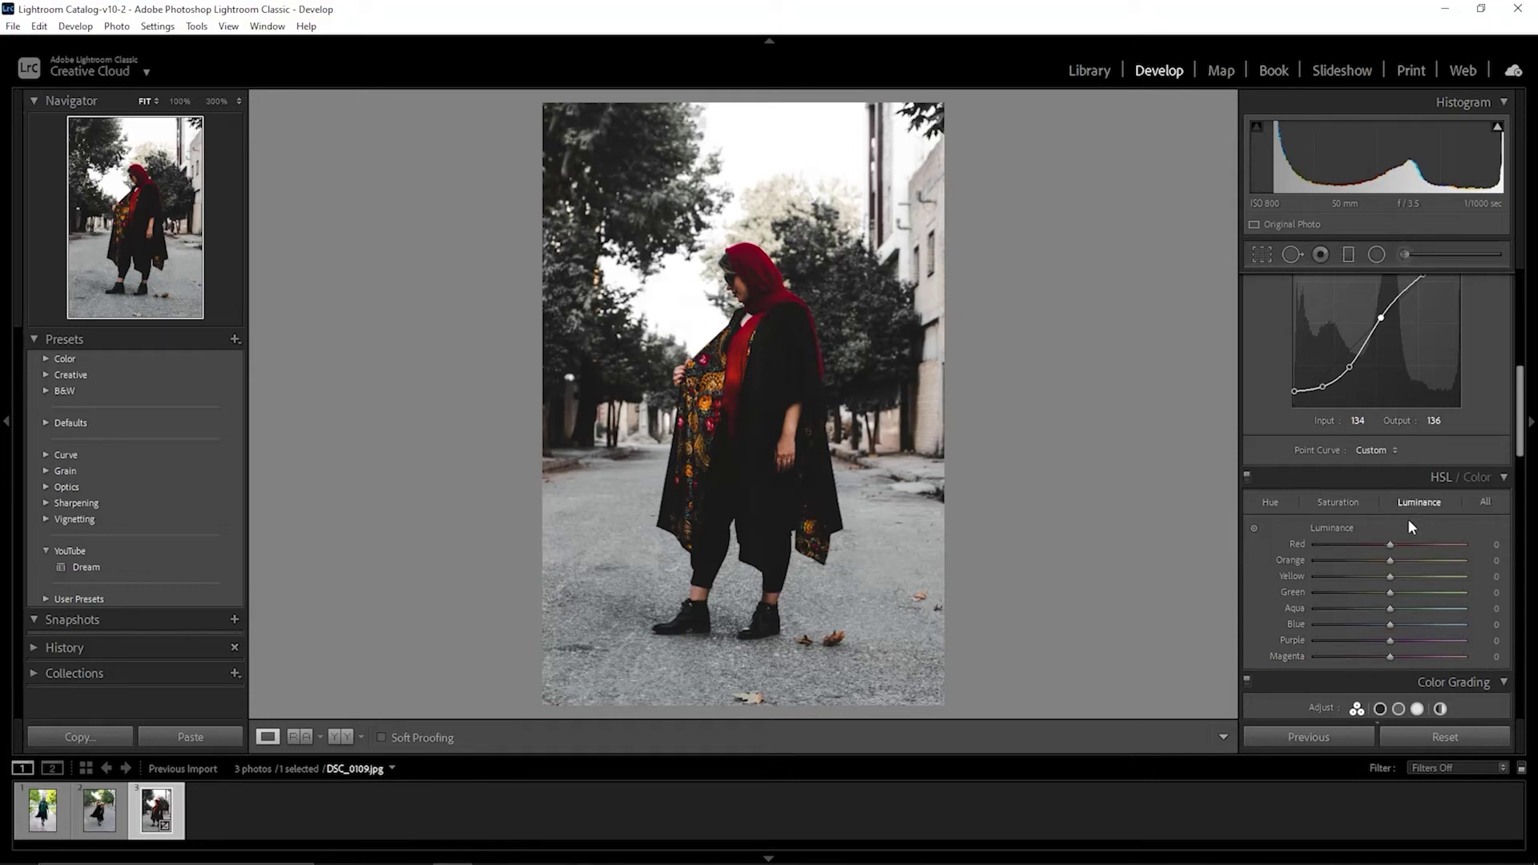
{"action": "mouse_move", "coordinate": [1389, 575]}
{"action": "left_mouse_down"}
{"action": "mouse_move", "coordinate": [1464, 575]}
{"action": "mouse_move", "coordinate": [1378, 579]}
{"action": "mouse_move", "coordinate": [1400, 580]}
{"action": "left_mouse_up"}
{"action": "left_click_drag", "start_coordinate": [1390, 624], "coordinate": [1382, 623]}
{"action": "double_click", "coordinate": [1383, 626]}
{"action": "left_click_drag", "start_coordinate": [1383, 624], "coordinate": [1382, 626]}
Set the Color Grading Balance to −50, leaving Blending at 50
{"action": "scroll", "coordinate": [1390, 617], "scroll_direction": "down", "scroll_amount": 5}
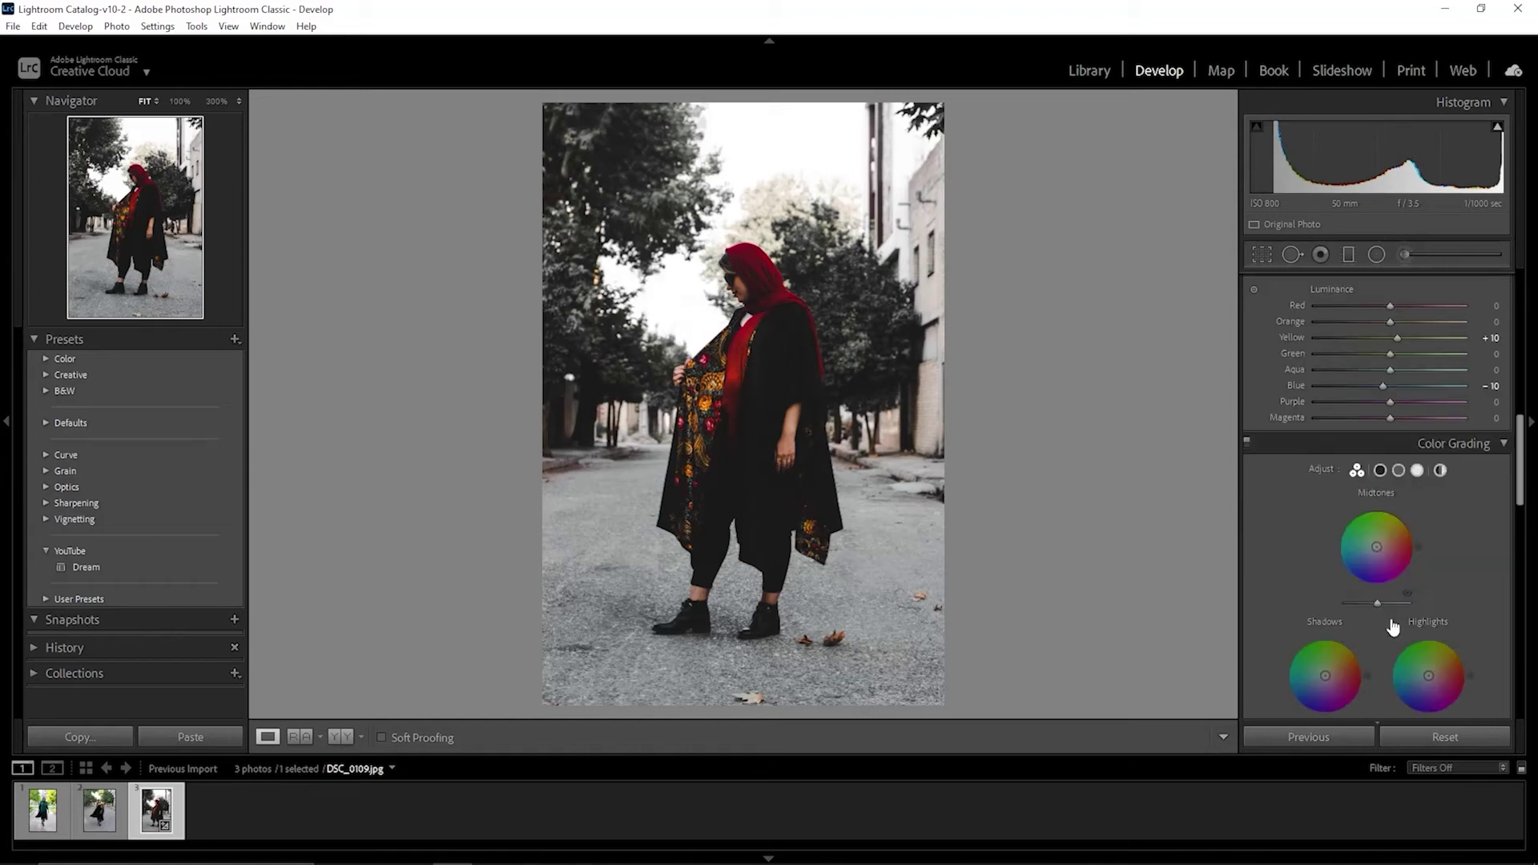
{"action": "scroll", "coordinate": [1380, 584], "scroll_direction": "down", "scroll_amount": 3}
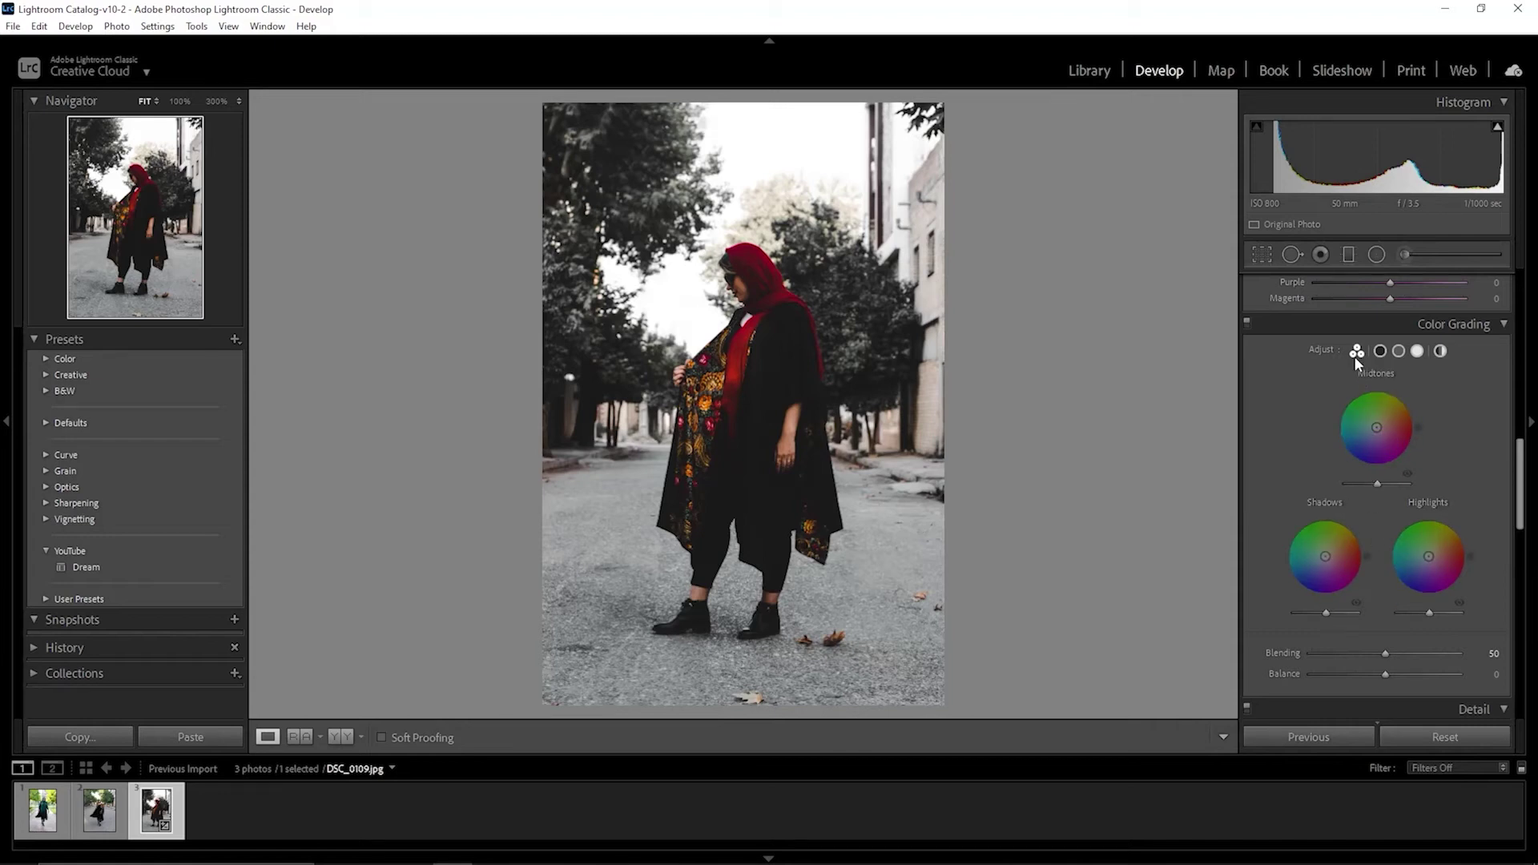
{"action": "scroll", "coordinate": [1345, 481], "scroll_direction": "down", "scroll_amount": 2}
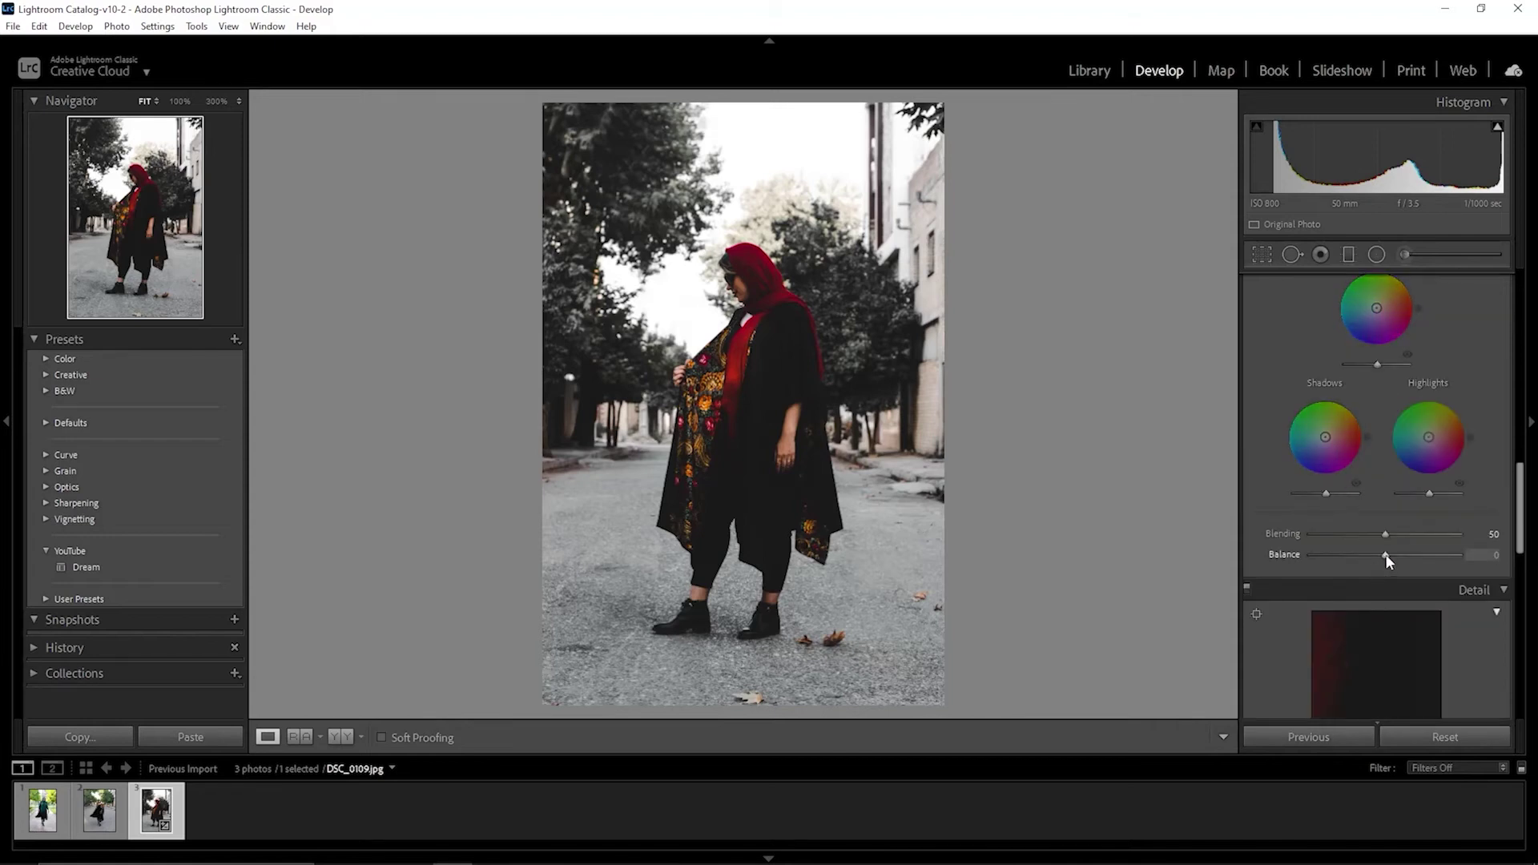
{"action": "mouse_move", "coordinate": [1364, 554]}
{"action": "left_mouse_down"}
{"action": "mouse_move", "coordinate": [1347, 553]}
{"action": "mouse_move", "coordinate": [1459, 554]}
{"action": "left_mouse_up"}
{"action": "left_click_drag", "start_coordinate": [1352, 555], "coordinate": [1350, 554]}
{"action": "scroll", "coordinate": [1396, 558], "scroll_direction": "down", "scroll_amount": 2}
{"action": "scroll", "coordinate": [1398, 555], "scroll_direction": "down", "scroll_amount": 2}
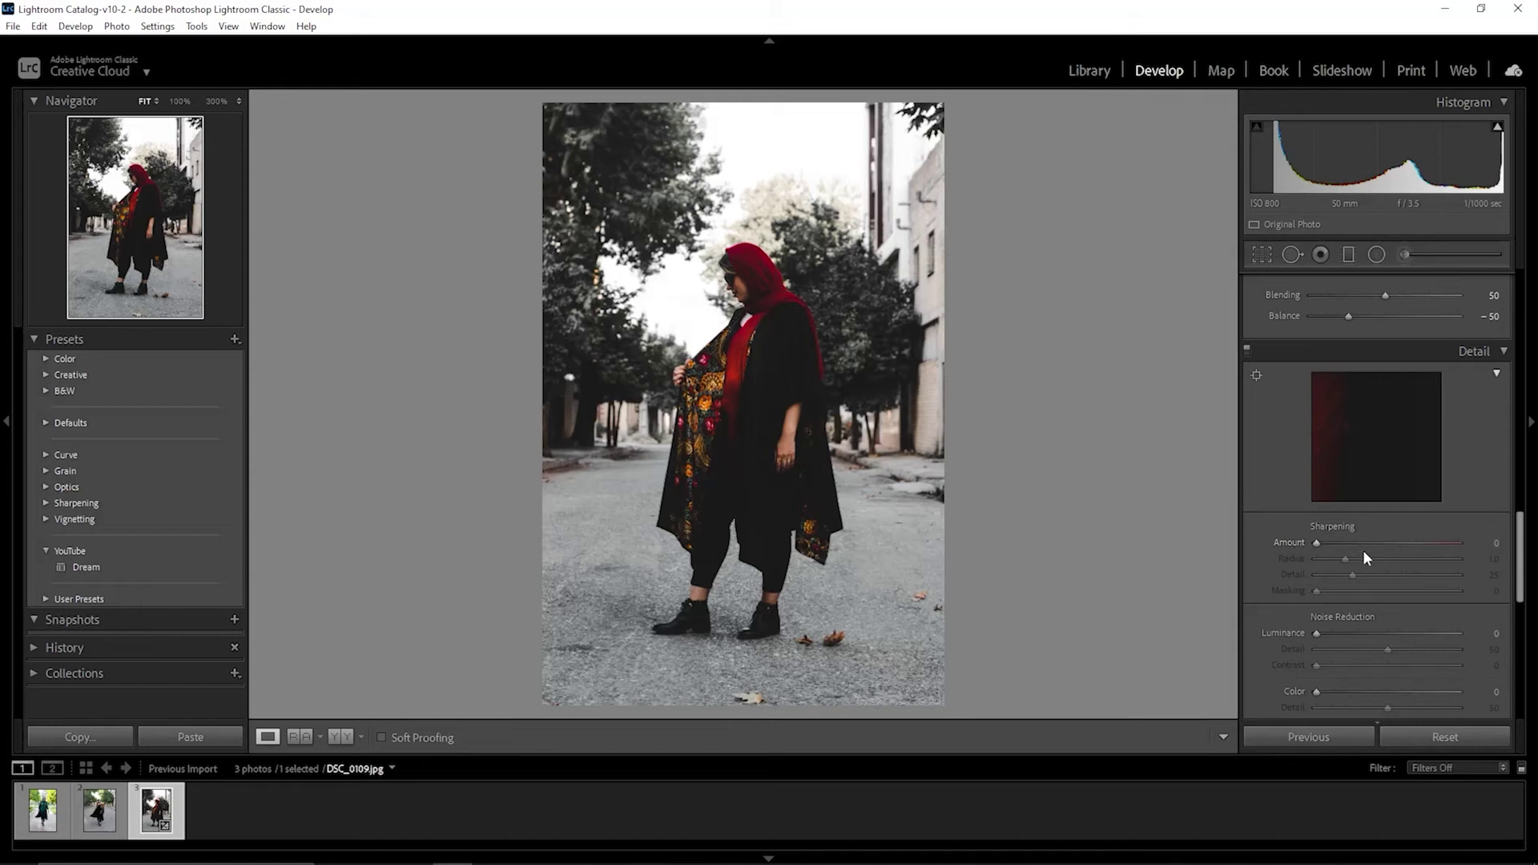
{"action": "scroll", "coordinate": [1367, 559], "scroll_direction": "down", "scroll_amount": 2}
{"action": "scroll", "coordinate": [1369, 568], "scroll_direction": "down", "scroll_amount": 4}
{"action": "scroll", "coordinate": [1371, 562], "scroll_direction": "down", "scroll_amount": 2}
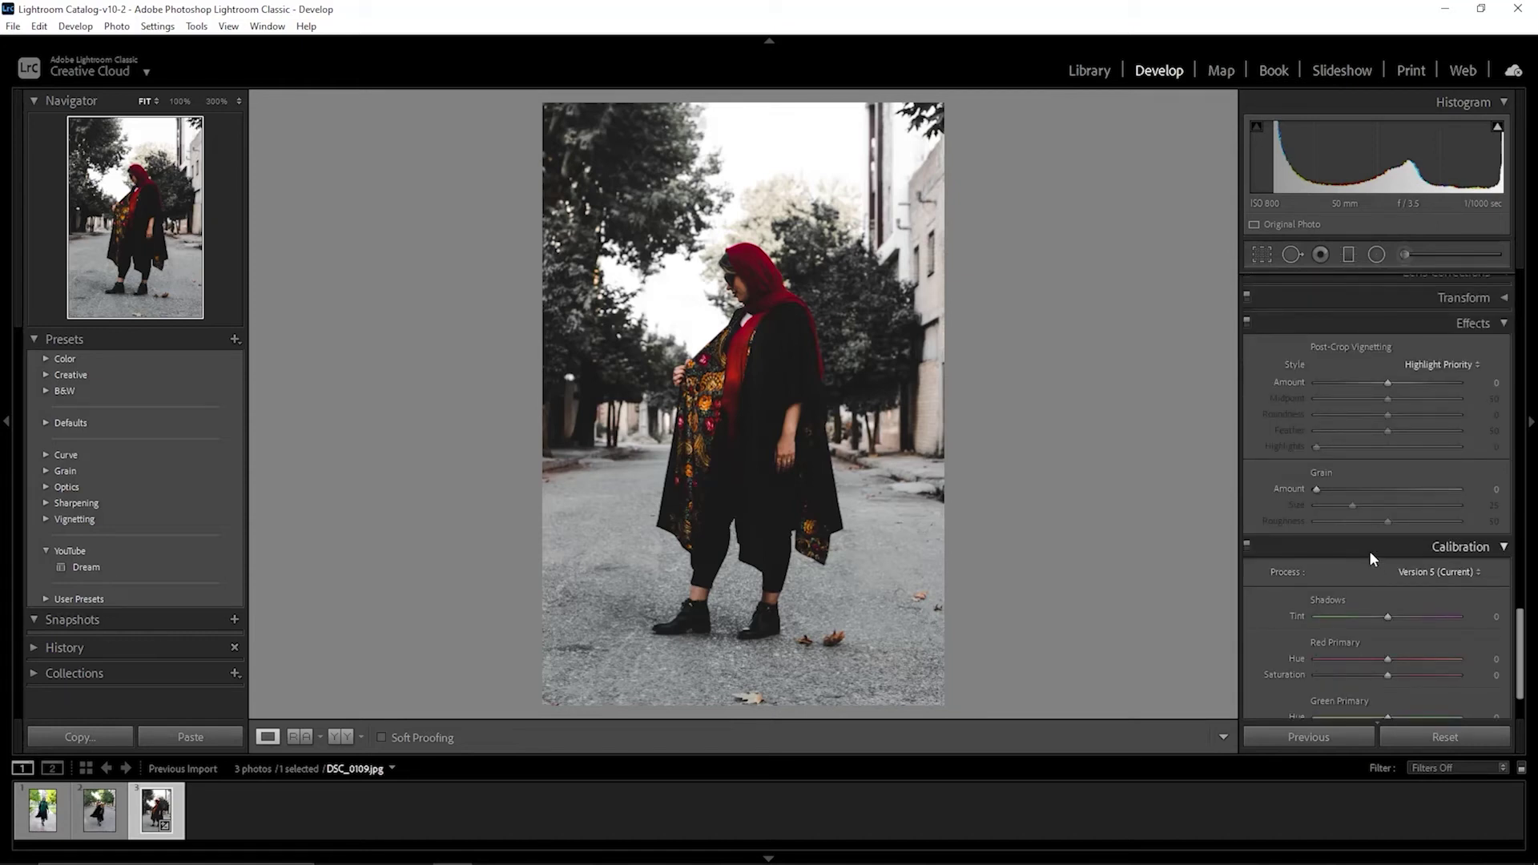
Set Red Primary saturation −43, Green Primary hue +37 and Blue Primary hue −17 in Calibration
{"action": "scroll", "coordinate": [1371, 559], "scroll_direction": "down", "scroll_amount": 2}
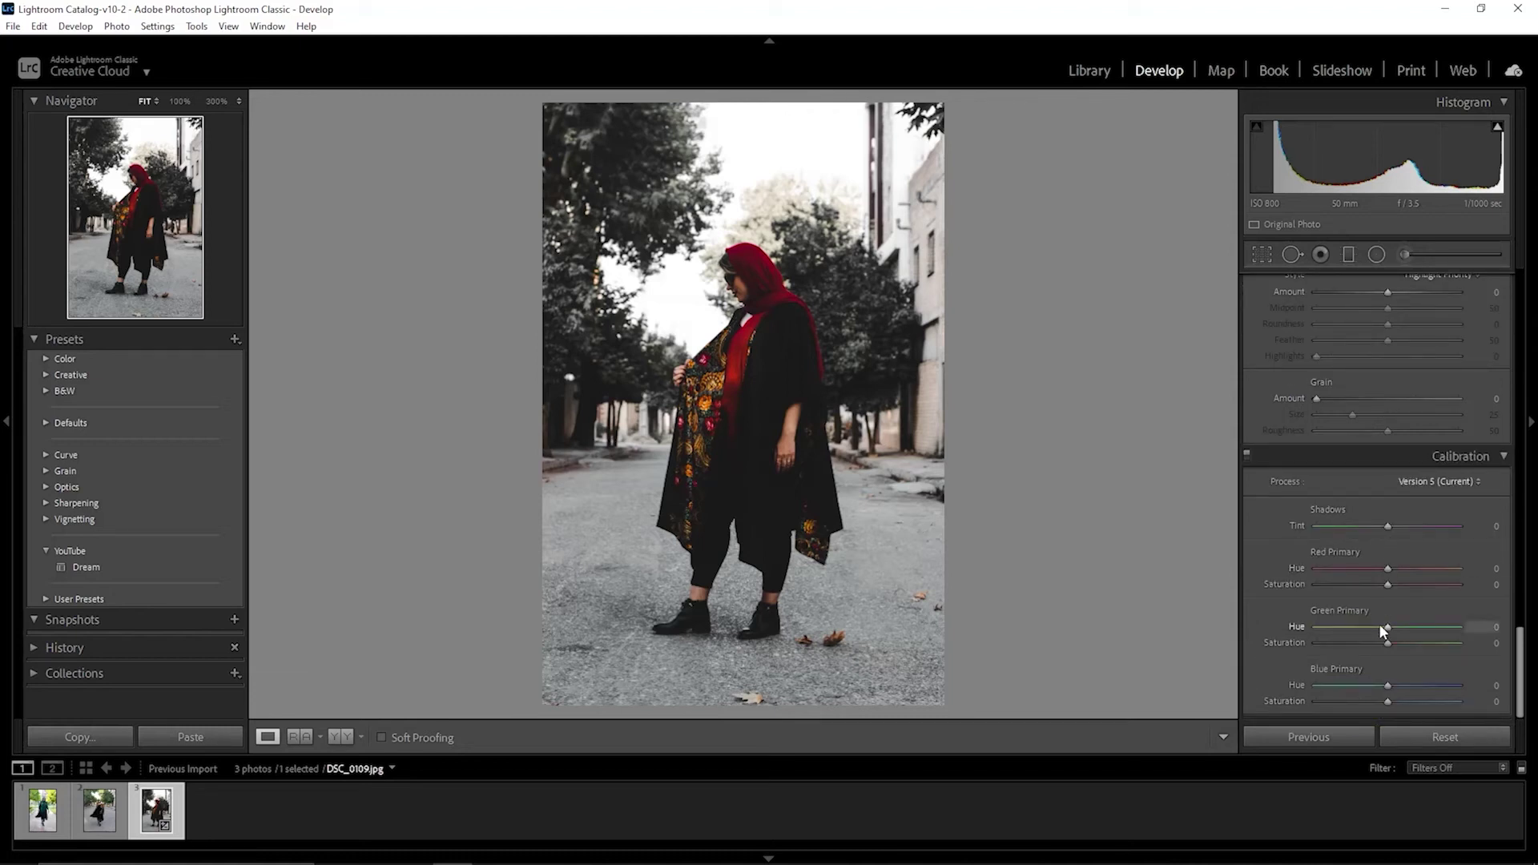
{"action": "left_click_drag", "start_coordinate": [1387, 585], "coordinate": [1361, 586]}
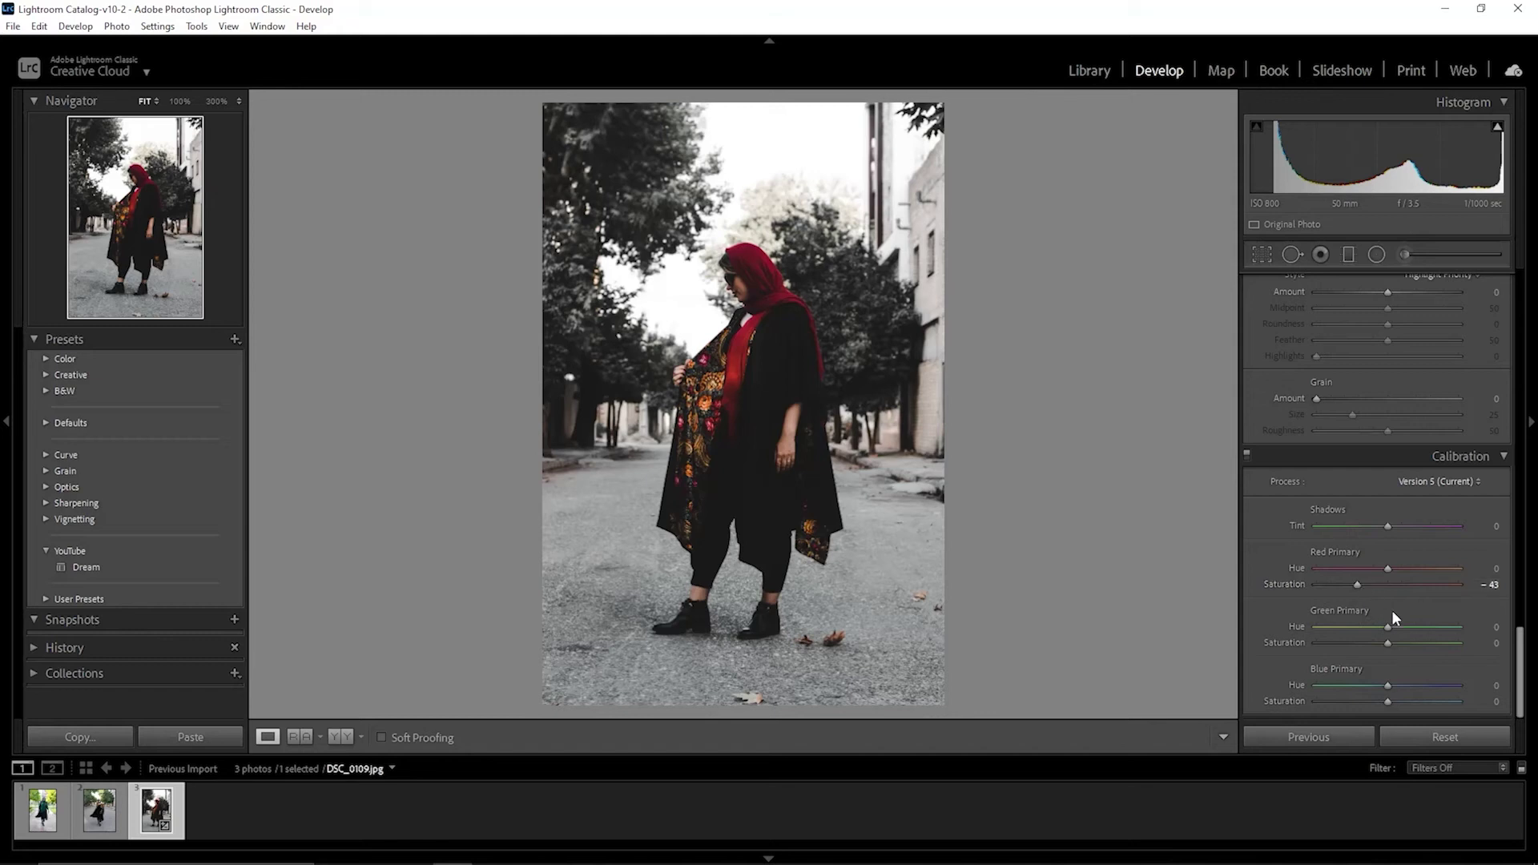
{"action": "left_click_drag", "start_coordinate": [1388, 629], "coordinate": [1416, 632]}
{"action": "left_click_drag", "start_coordinate": [1388, 686], "coordinate": [1376, 687]}
Start a new develop preset named 'White vision' in the YouTube group
{"action": "left_click", "coordinate": [236, 339]}
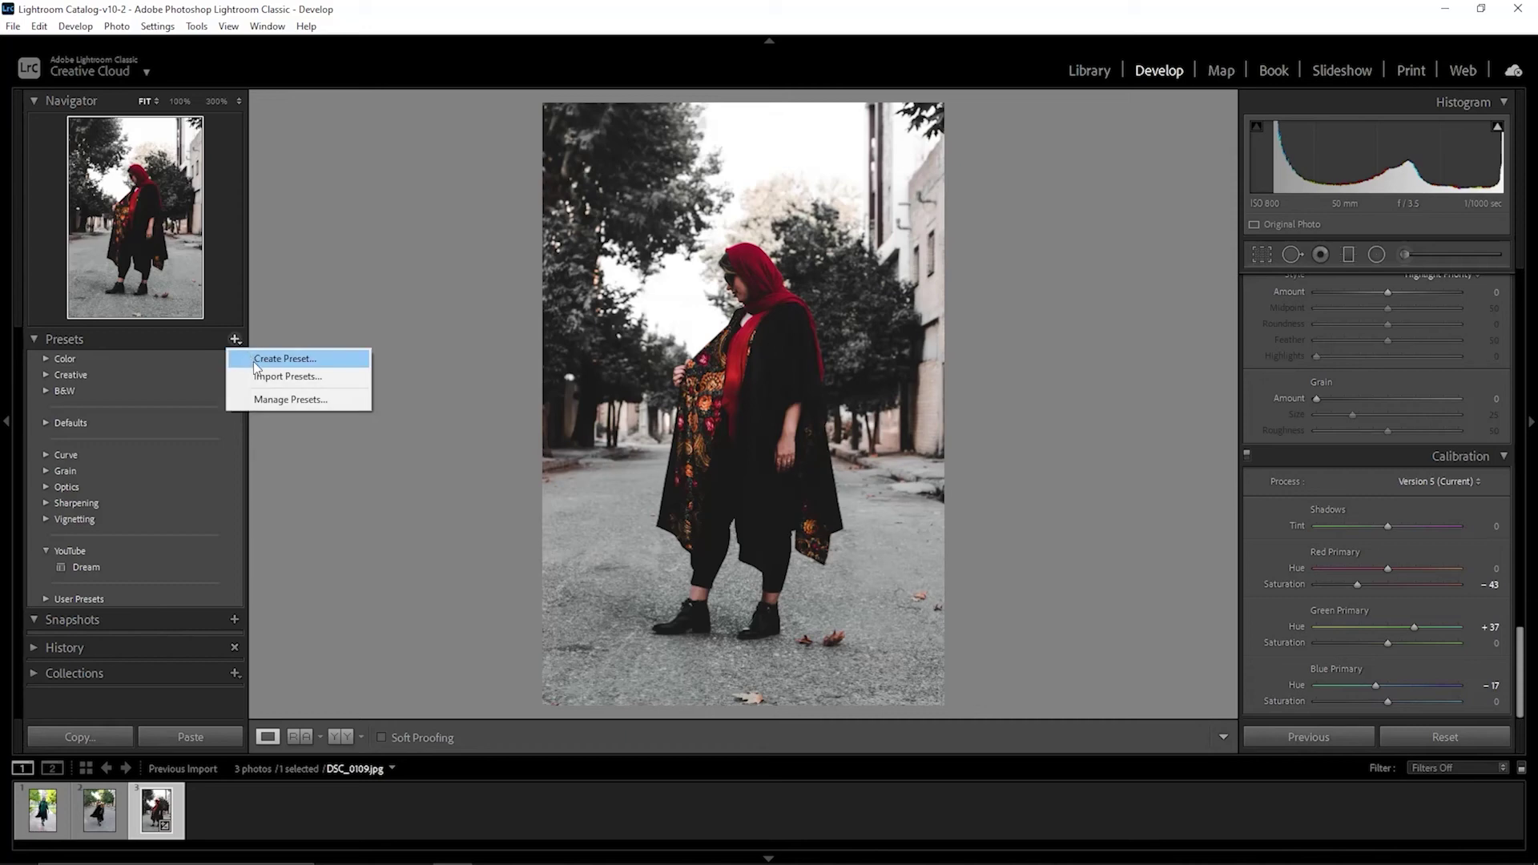
{"action": "left_click", "coordinate": [265, 359]}
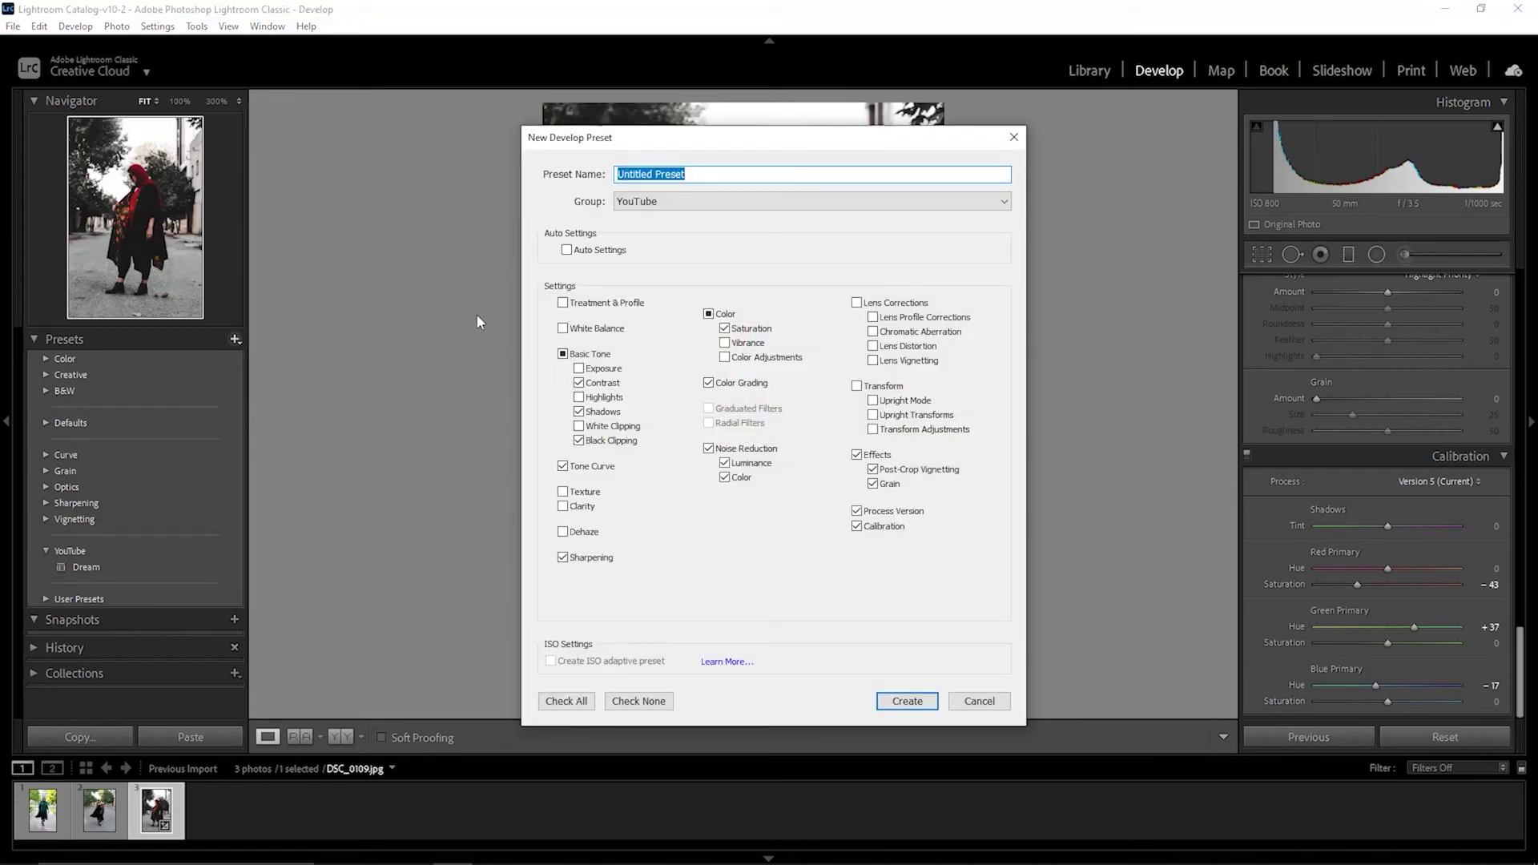
{"action": "left_click", "coordinate": [641, 202]}
{"action": "left_click", "coordinate": [673, 244]}
{"action": "type", "text": "White"}
{"action": "type", "text": " visio"}
{"action": "type", "text": "n"}
Include Vibrance, Color Adjustments, Exposure, Highlights, White Clipping and Clarity in the preset
{"action": "left_click", "coordinate": [725, 343]}
{"action": "left_click", "coordinate": [725, 357]}
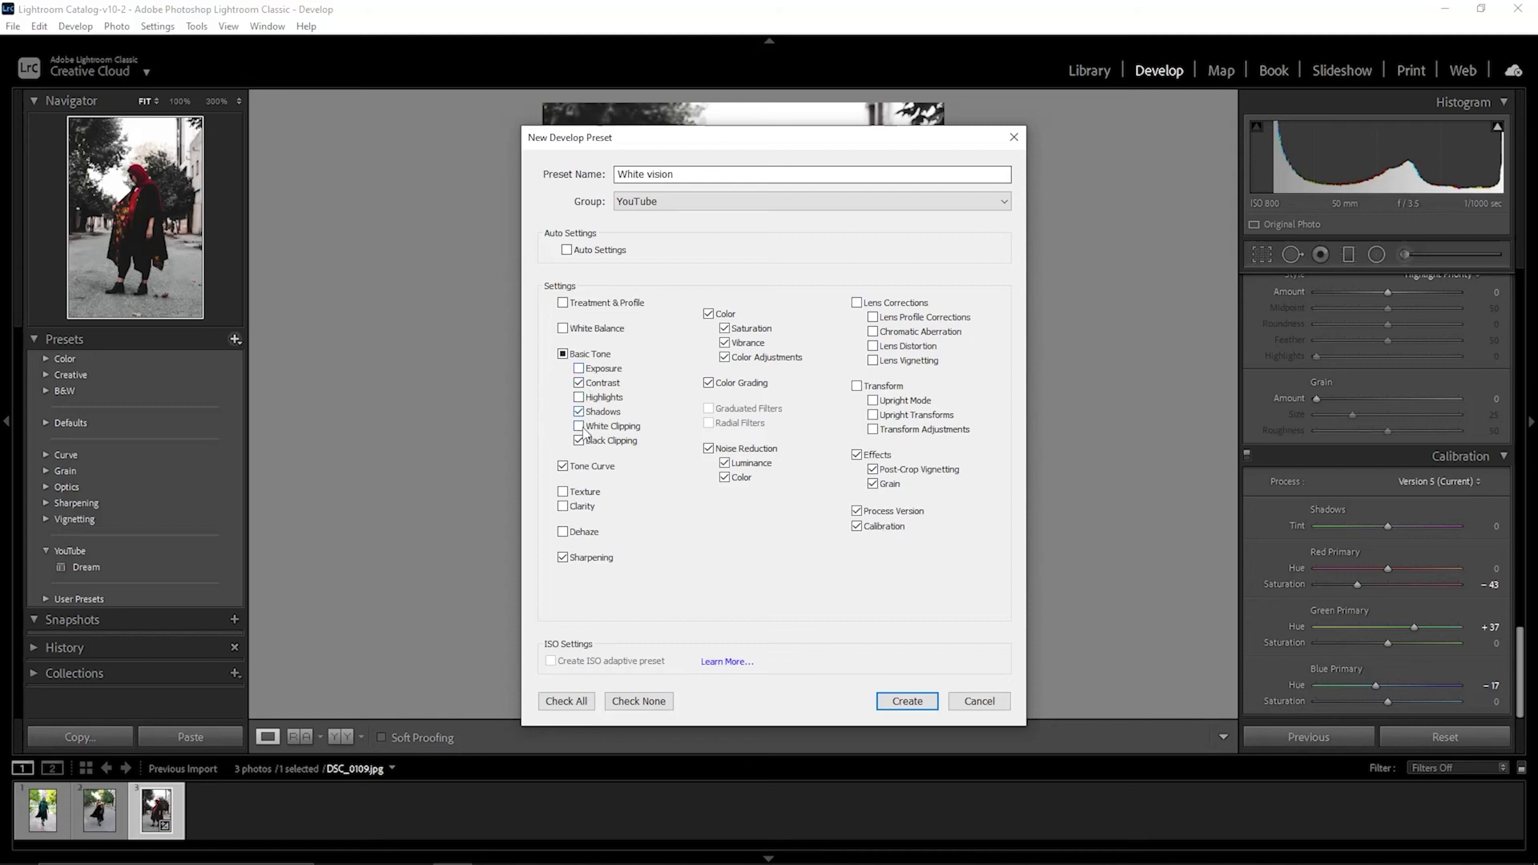
{"action": "left_click", "coordinate": [578, 368]}
{"action": "left_click", "coordinate": [579, 398]}
{"action": "left_click", "coordinate": [579, 427]}
{"action": "left_click", "coordinate": [563, 506]}
Save the White vision preset and apply it to DSC_0097 and DSC_0063
{"action": "left_click", "coordinate": [907, 701]}
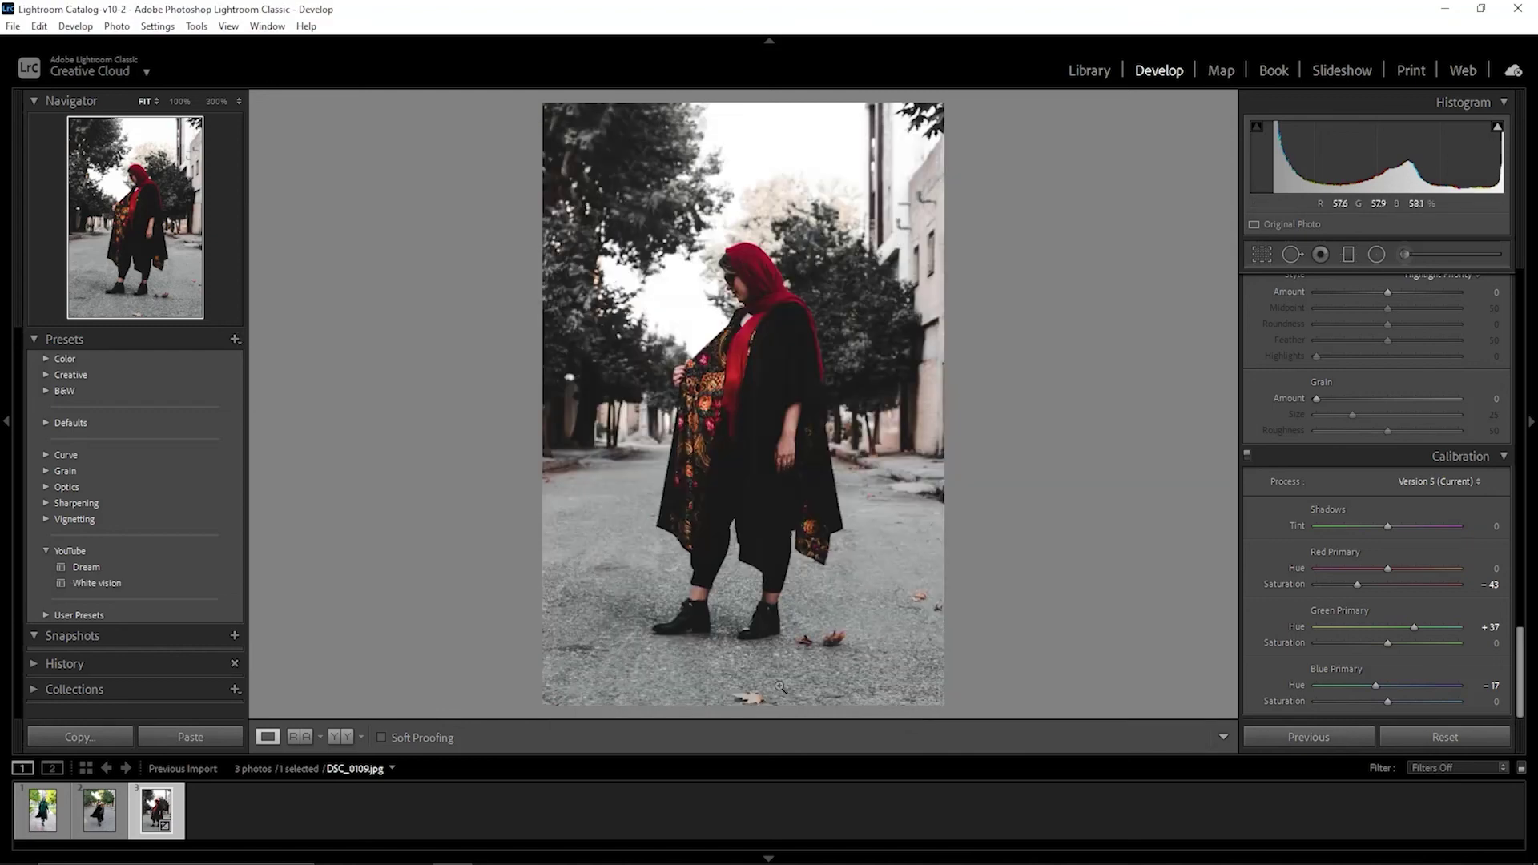
{"action": "left_click", "coordinate": [98, 808]}
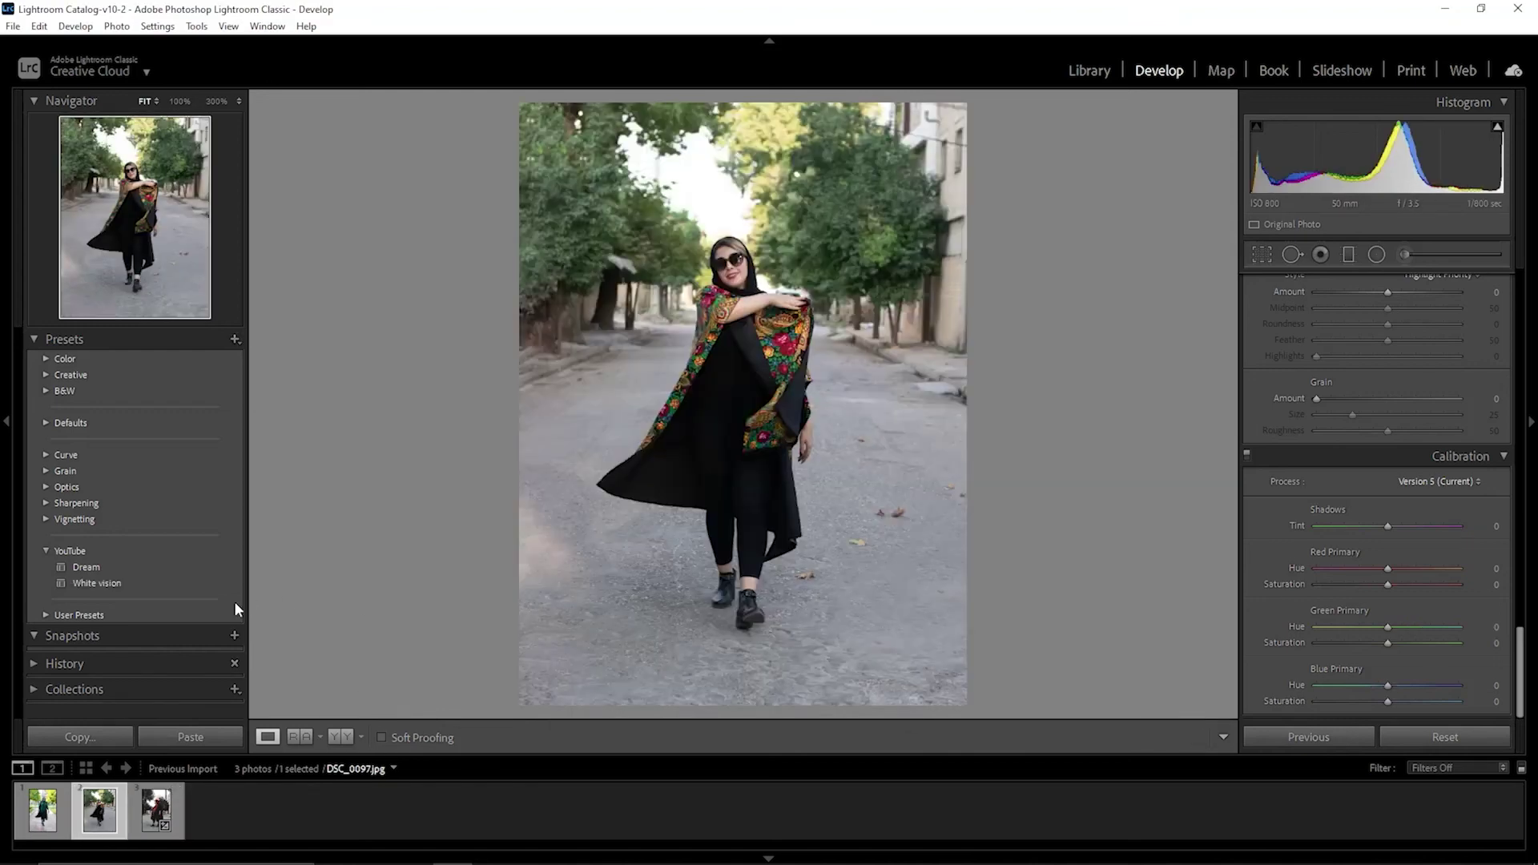
{"action": "left_click", "coordinate": [169, 586]}
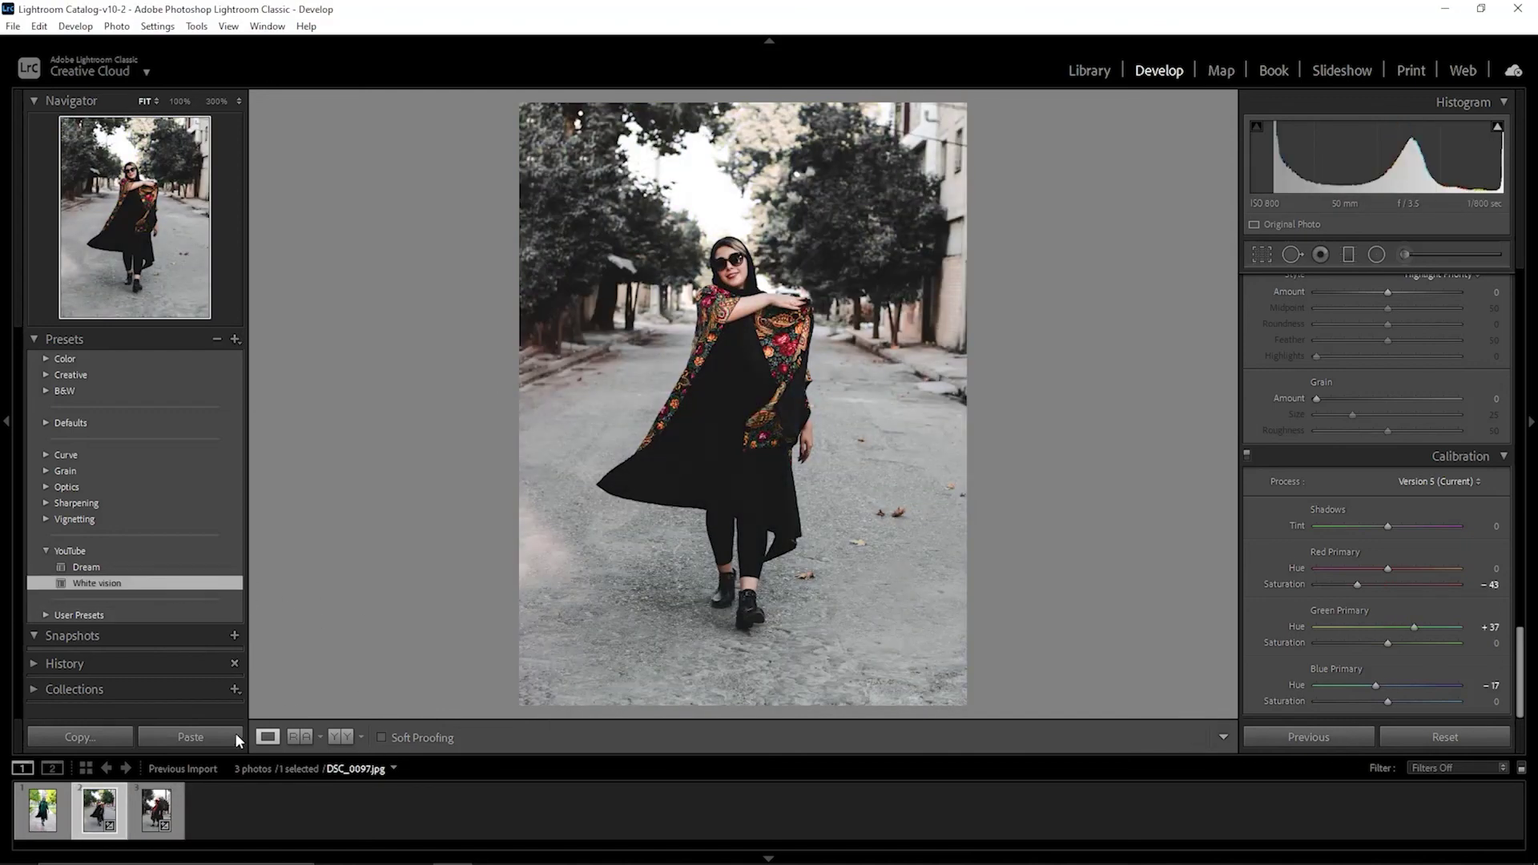
{"action": "left_click", "coordinate": [43, 820]}
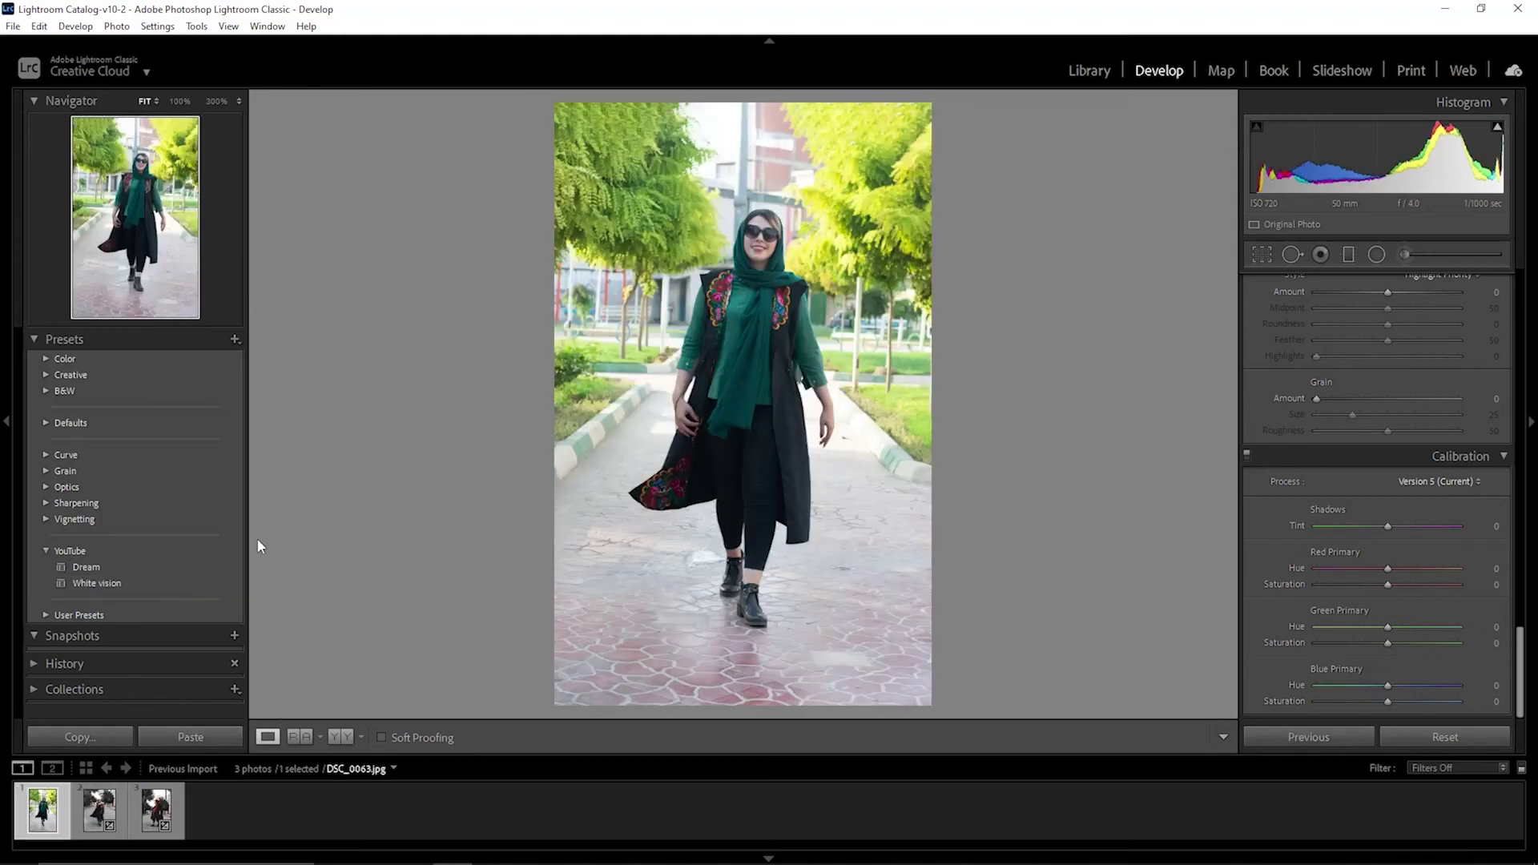
{"action": "left_click", "coordinate": [113, 583]}
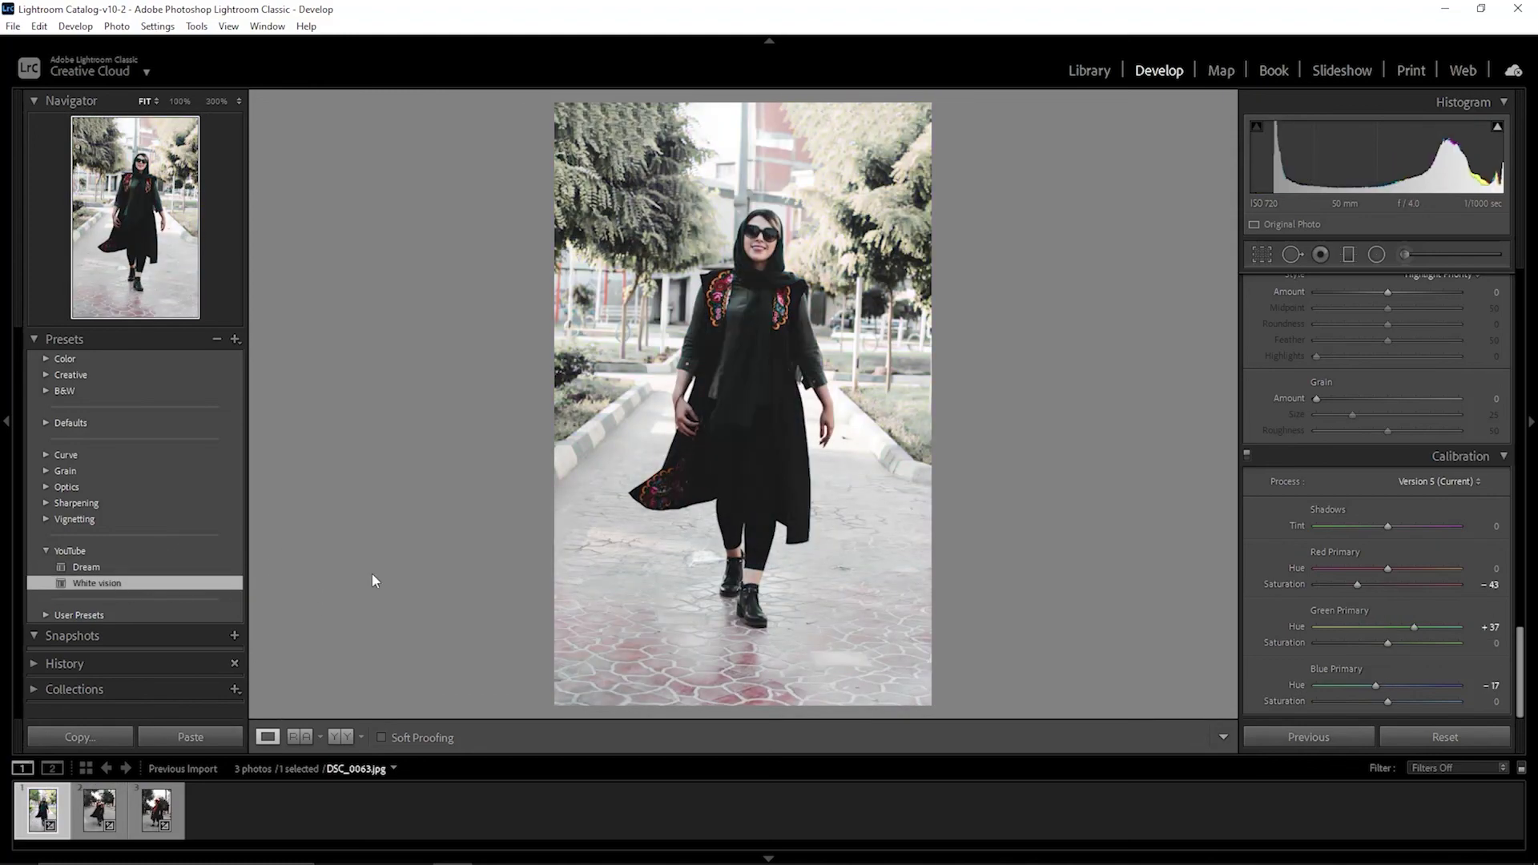